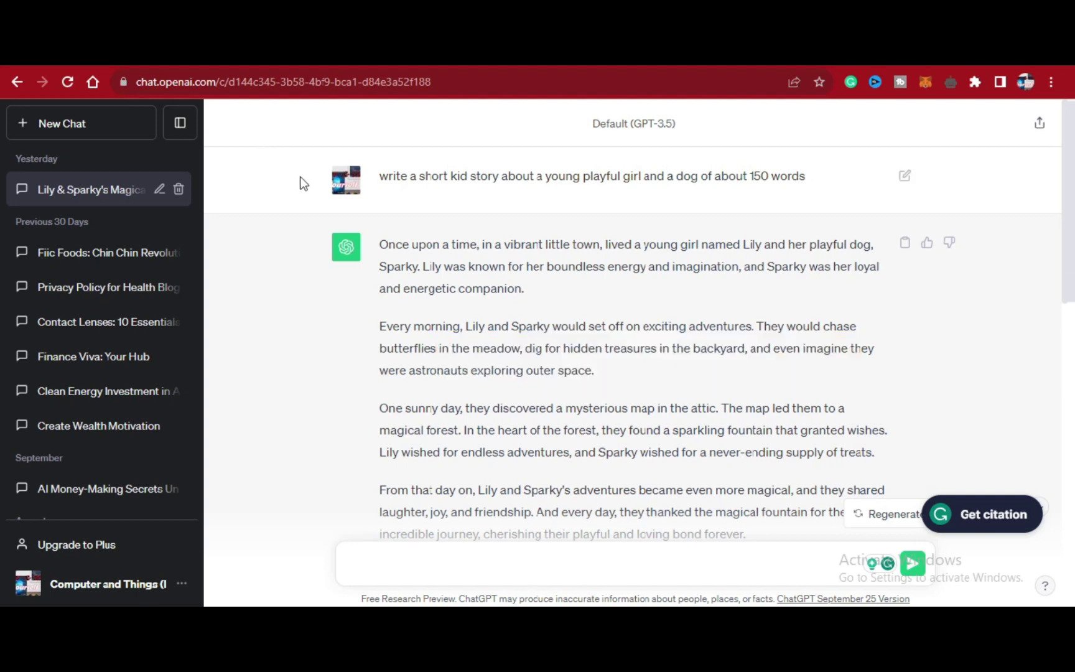
Highlight the Lily and Sparky story request in ChatGPT, then clear the selection.
{"action": "left_click", "coordinate": [379, 175]}
{"action": "left_click_drag", "start_coordinate": [379, 176], "coordinate": [695, 210]}
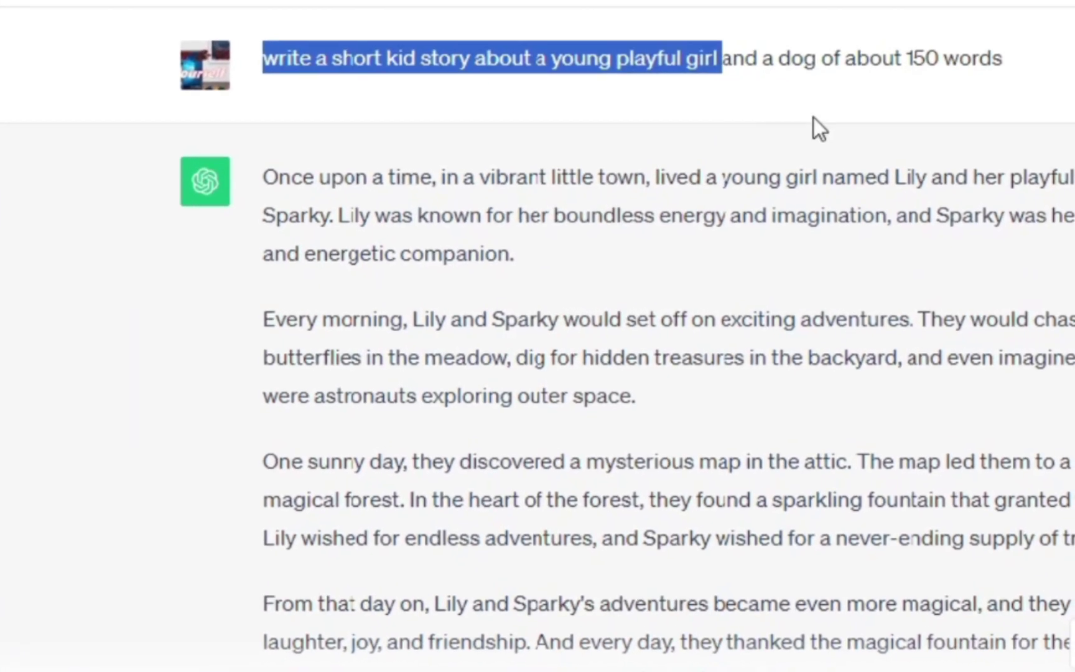
{"action": "left_click_drag", "start_coordinate": [814, 118], "coordinate": [1035, 98]}
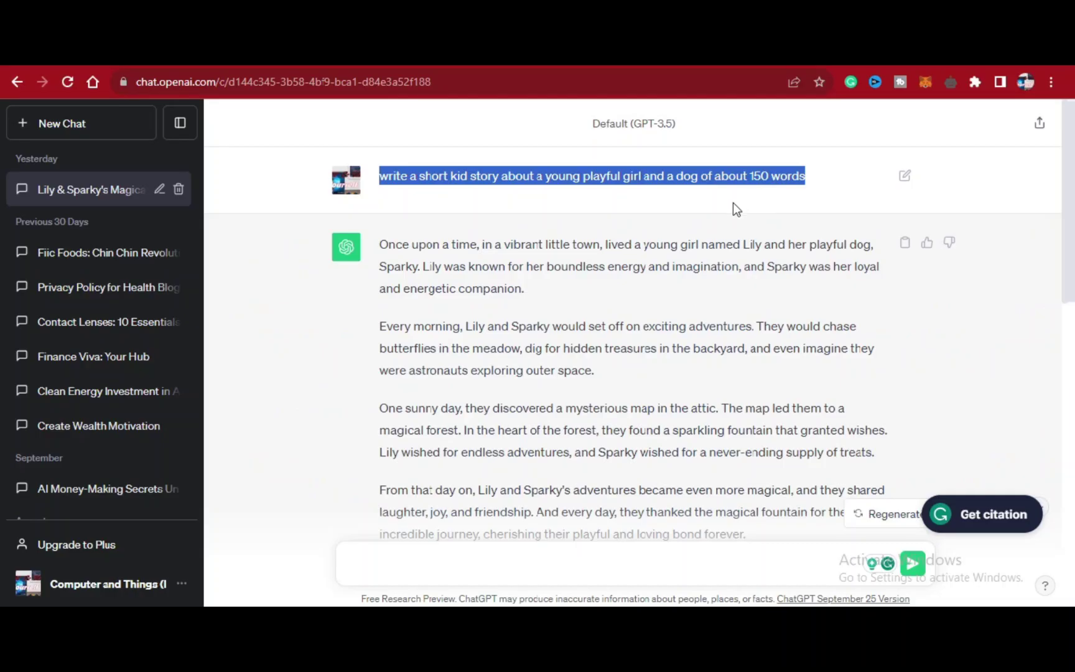
{"action": "left_click", "coordinate": [560, 267]}
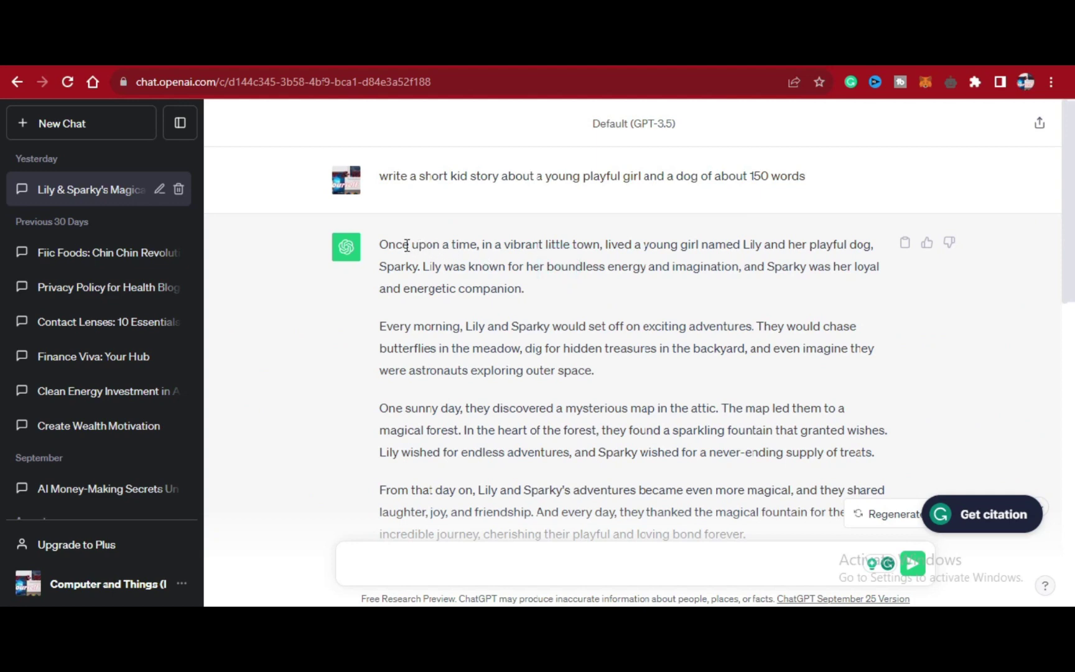
Scroll through the story and the 12-item journey image-prompt reply.
{"action": "scroll", "coordinate": [385, 245], "scroll_direction": "down", "scroll_amount": 1}
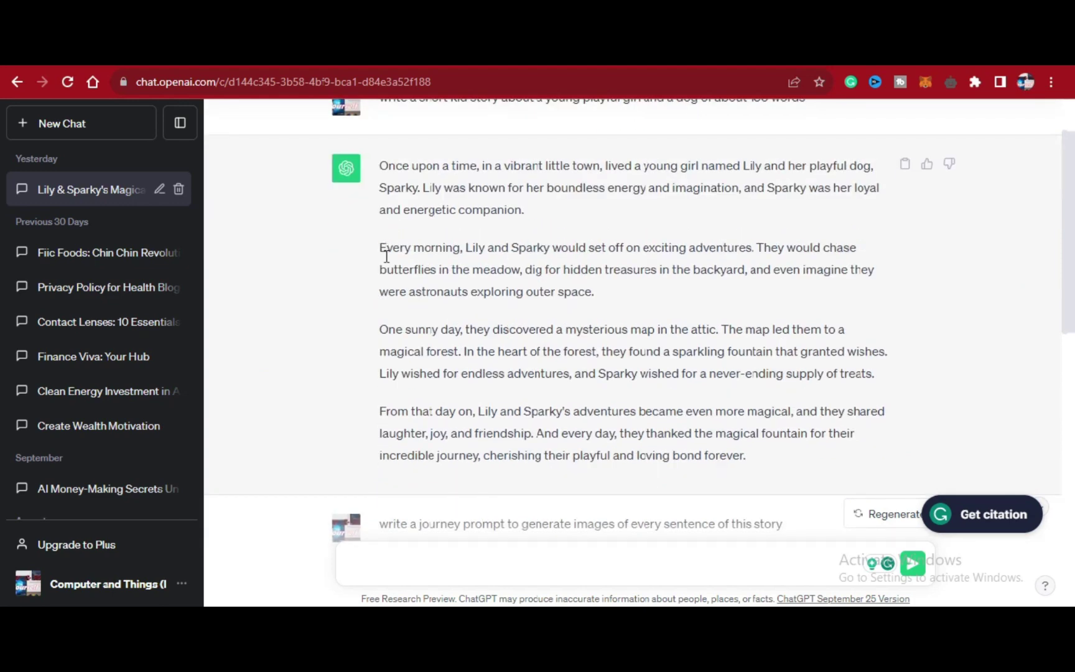
{"action": "scroll", "coordinate": [417, 292], "scroll_direction": "up", "scroll_amount": 1}
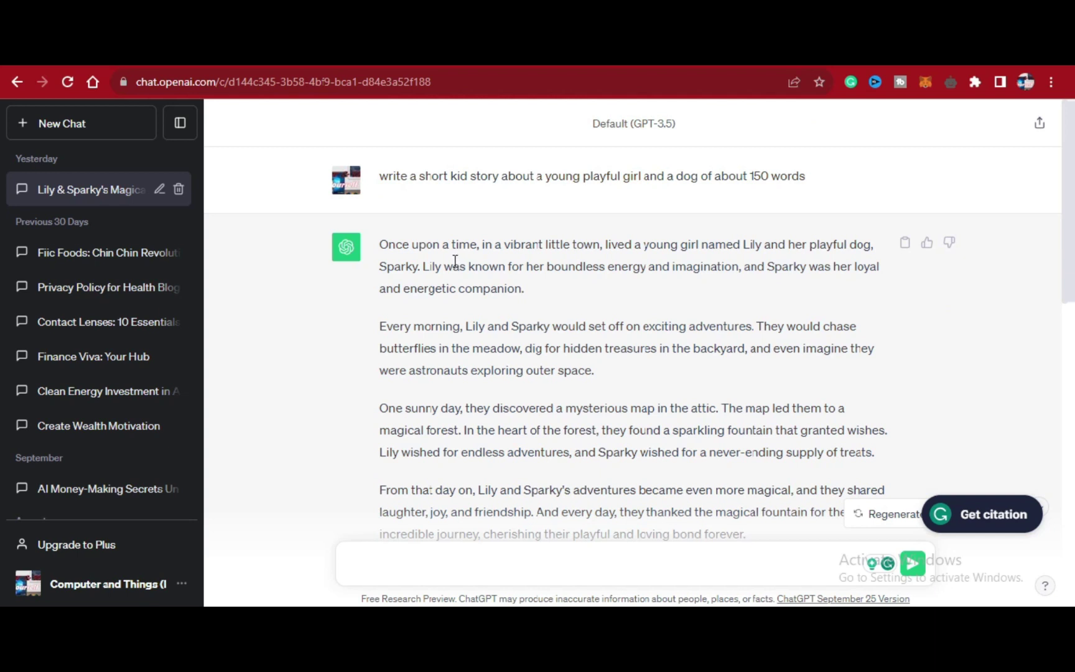
{"action": "scroll", "coordinate": [451, 257], "scroll_direction": "down", "scroll_amount": 4}
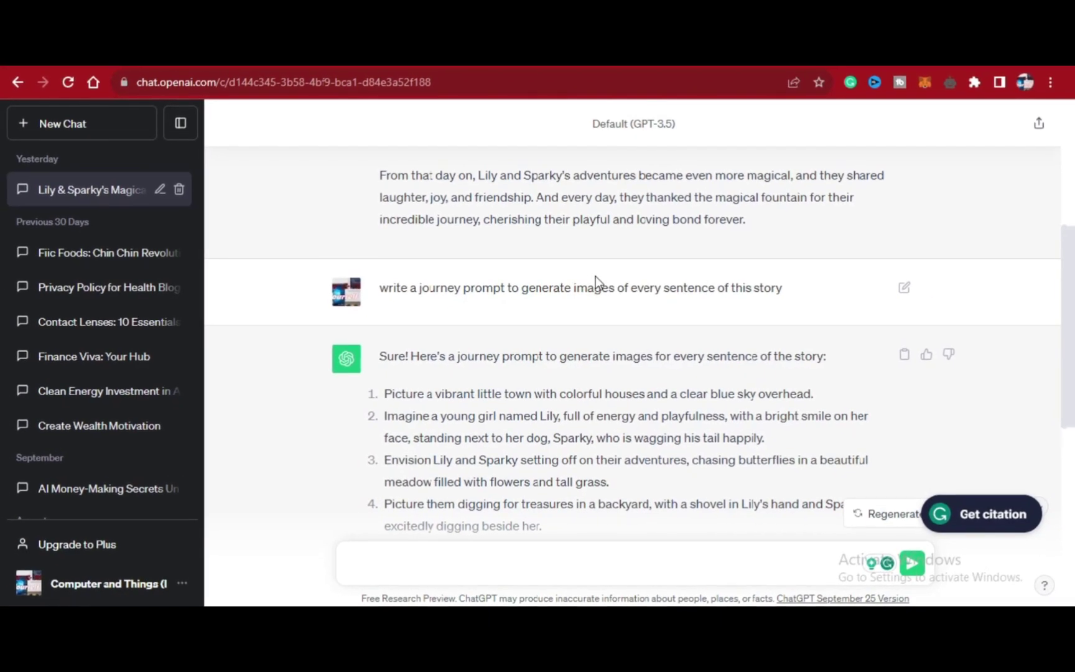
{"action": "scroll", "coordinate": [566, 283], "scroll_direction": "down", "scroll_amount": 4}
{"action": "scroll", "coordinate": [528, 242], "scroll_direction": "down", "scroll_amount": 4}
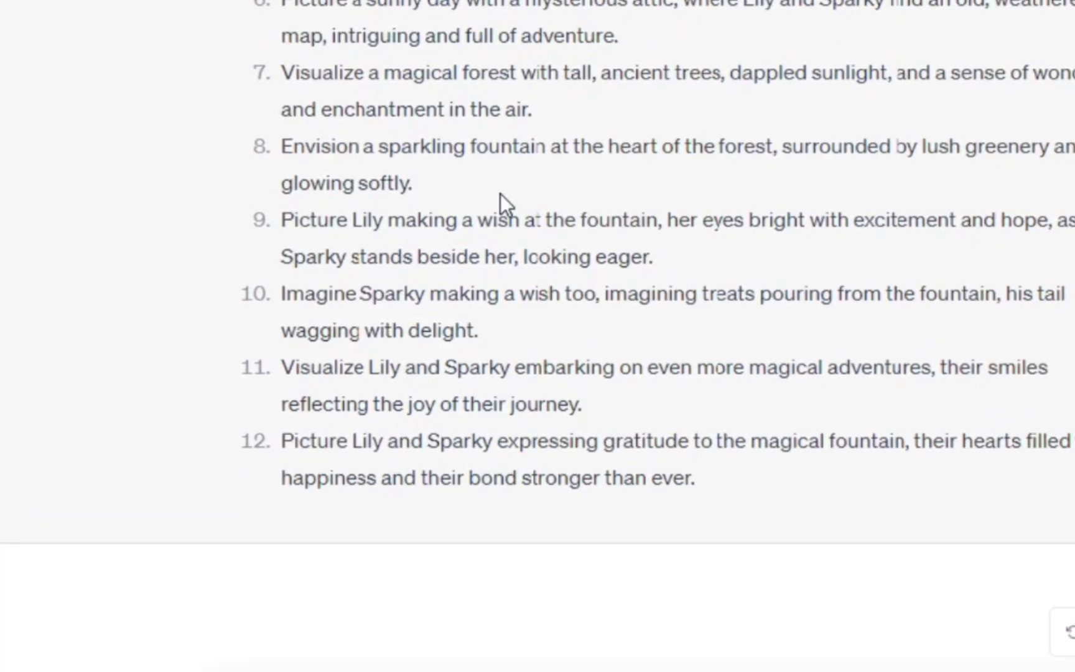
{"action": "scroll", "coordinate": [501, 199], "scroll_direction": "up", "scroll_amount": 5}
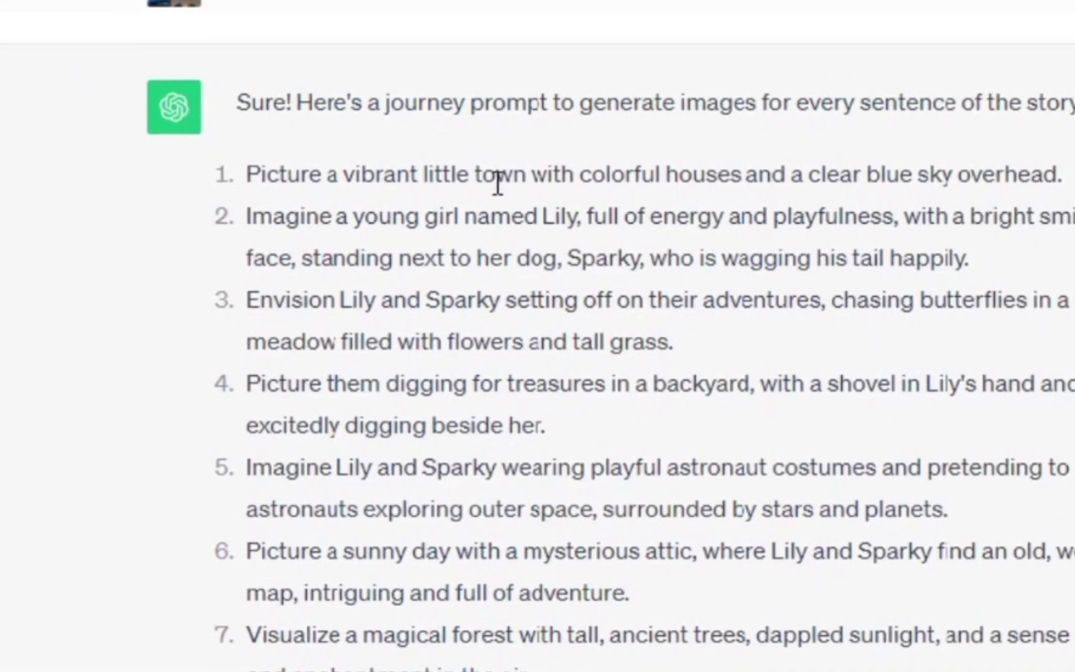
{"action": "scroll", "coordinate": [495, 175], "scroll_direction": "up", "scroll_amount": 5}
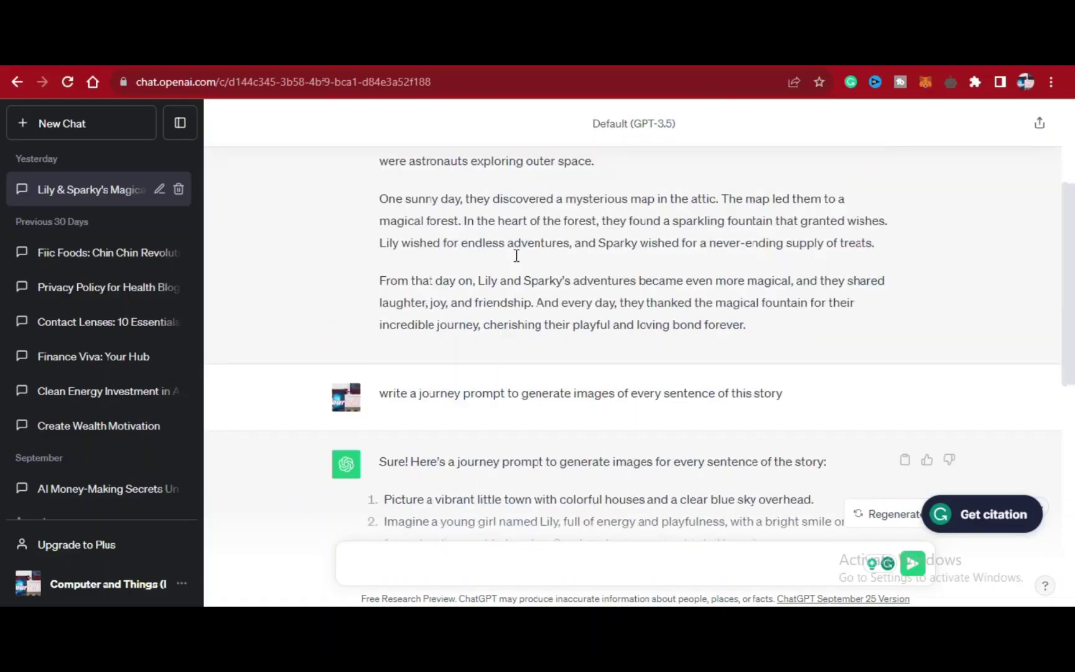
{"action": "scroll", "coordinate": [555, 274], "scroll_direction": "up", "scroll_amount": 3}
{"action": "scroll", "coordinate": [554, 273], "scroll_direction": "down", "scroll_amount": 5}
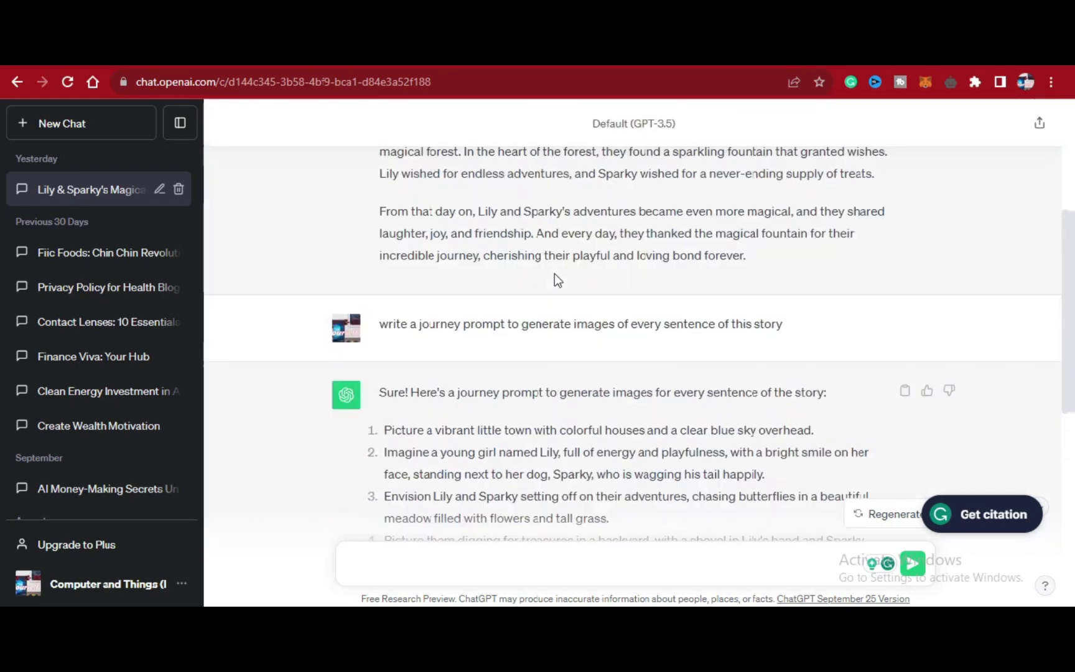
{"action": "scroll", "coordinate": [554, 273], "scroll_direction": "up", "scroll_amount": 5}
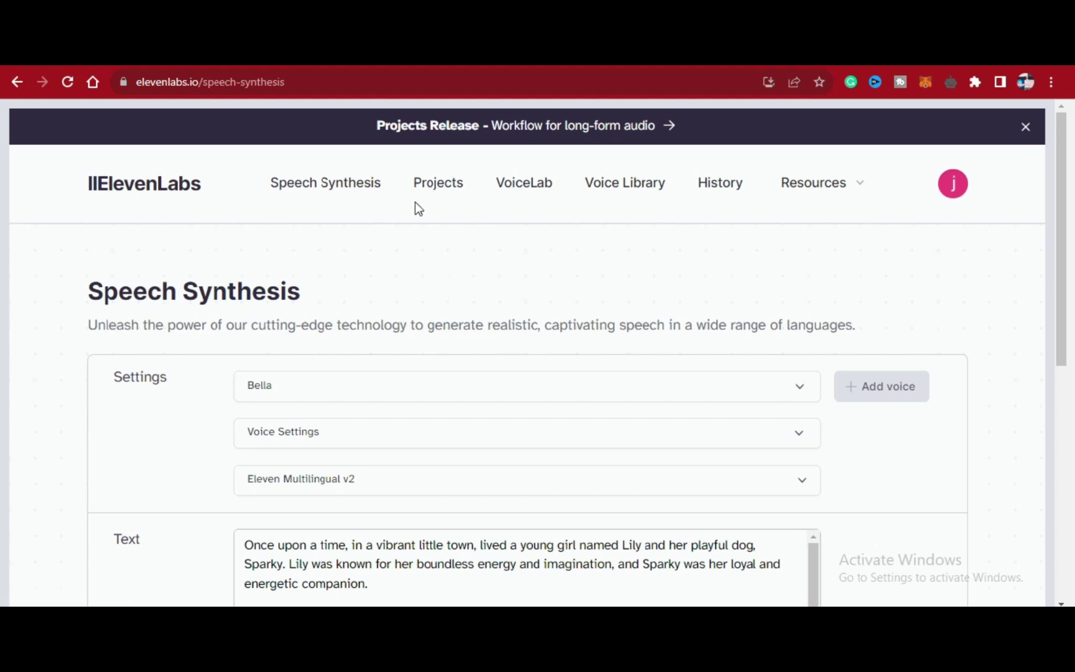
Compare the ChatGPT story with ElevenLabs' text box, confirming 949/2500 characters and the Bella voice.
{"action": "key", "text": "ctrl+Tab"}
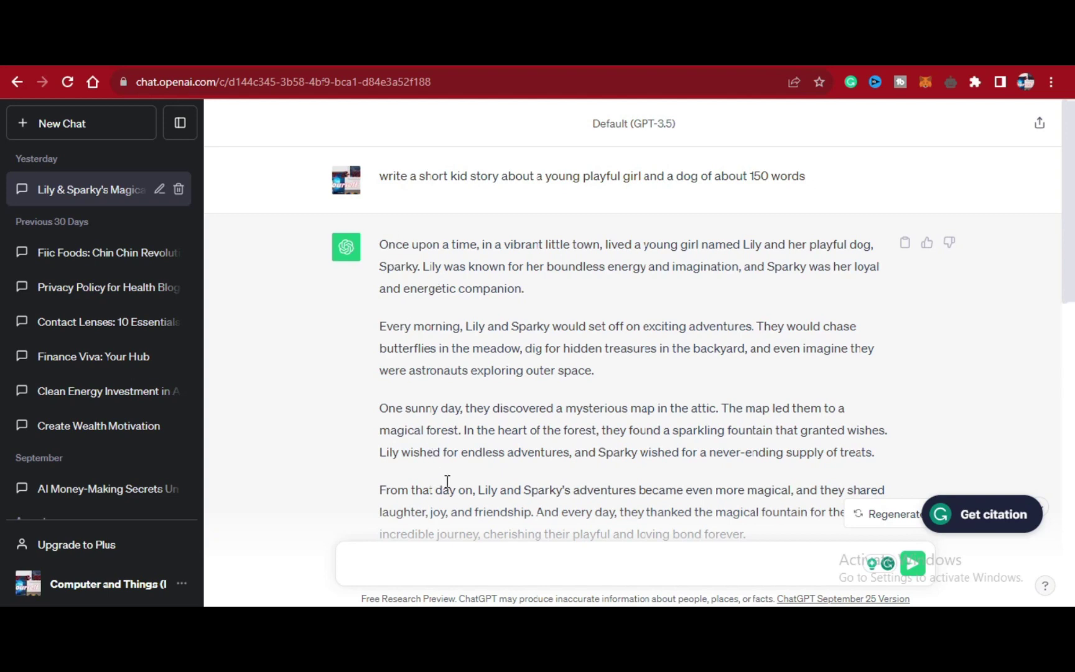
{"action": "left_click", "coordinate": [560, 56]}
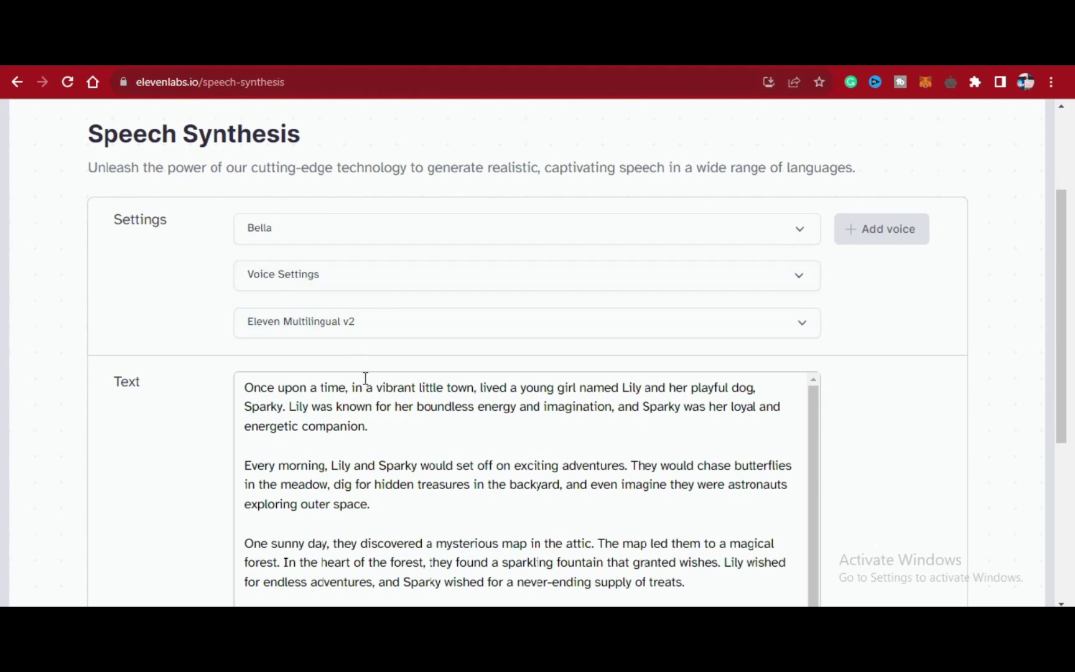
{"action": "scroll", "coordinate": [372, 450], "scroll_direction": "down", "scroll_amount": 1}
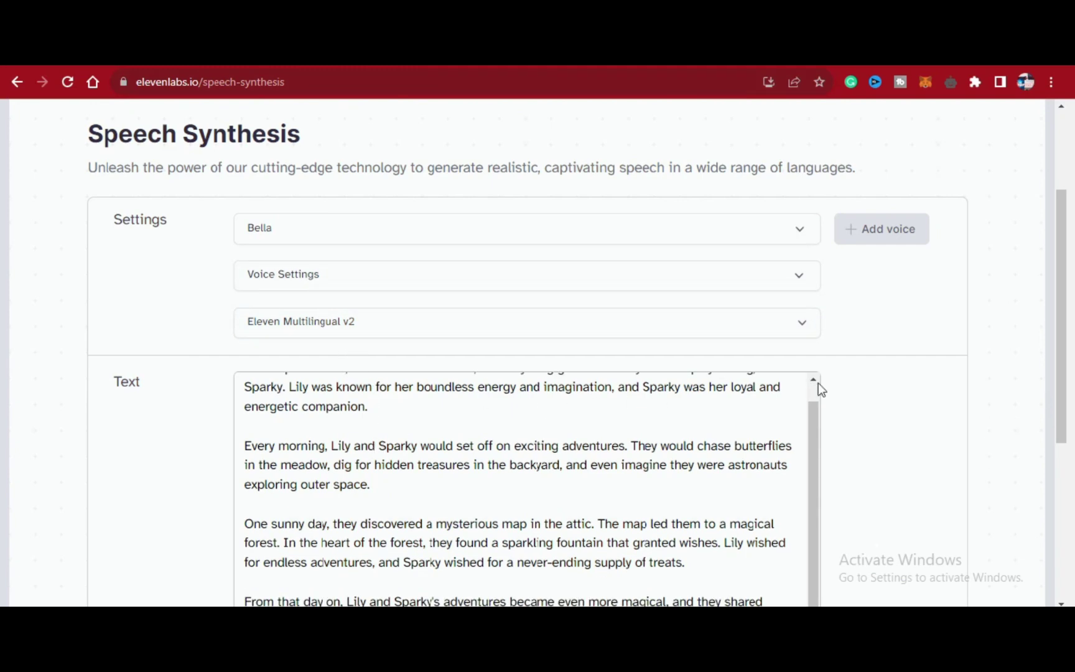
{"action": "scroll", "coordinate": [828, 409], "scroll_direction": "down", "scroll_amount": 4}
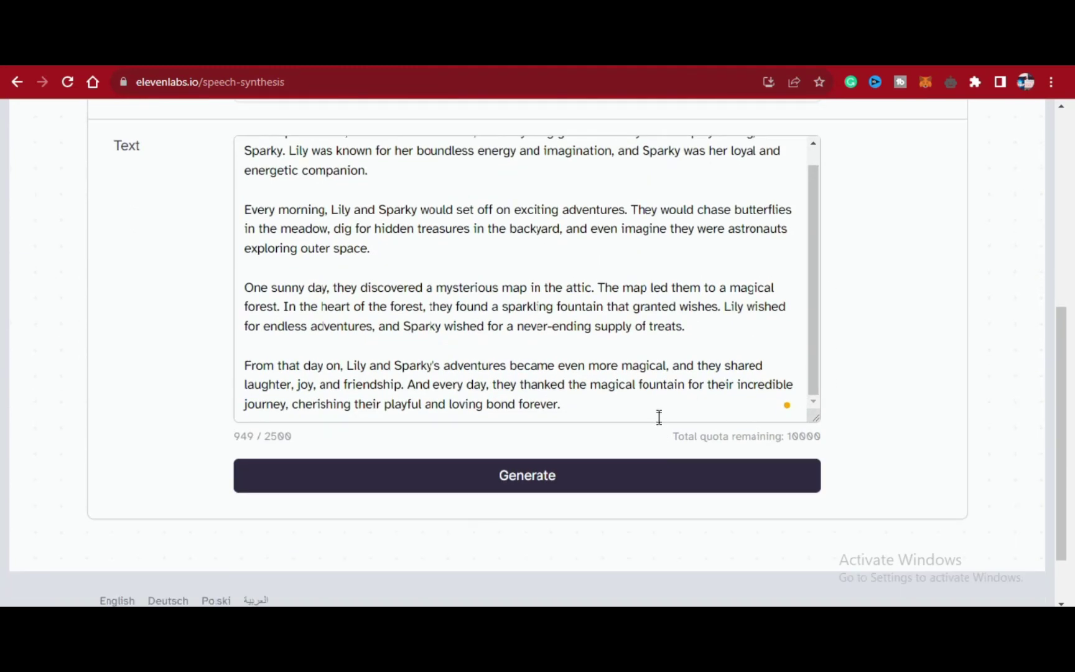
{"action": "scroll", "coordinate": [797, 367], "scroll_direction": "up", "scroll_amount": 7}
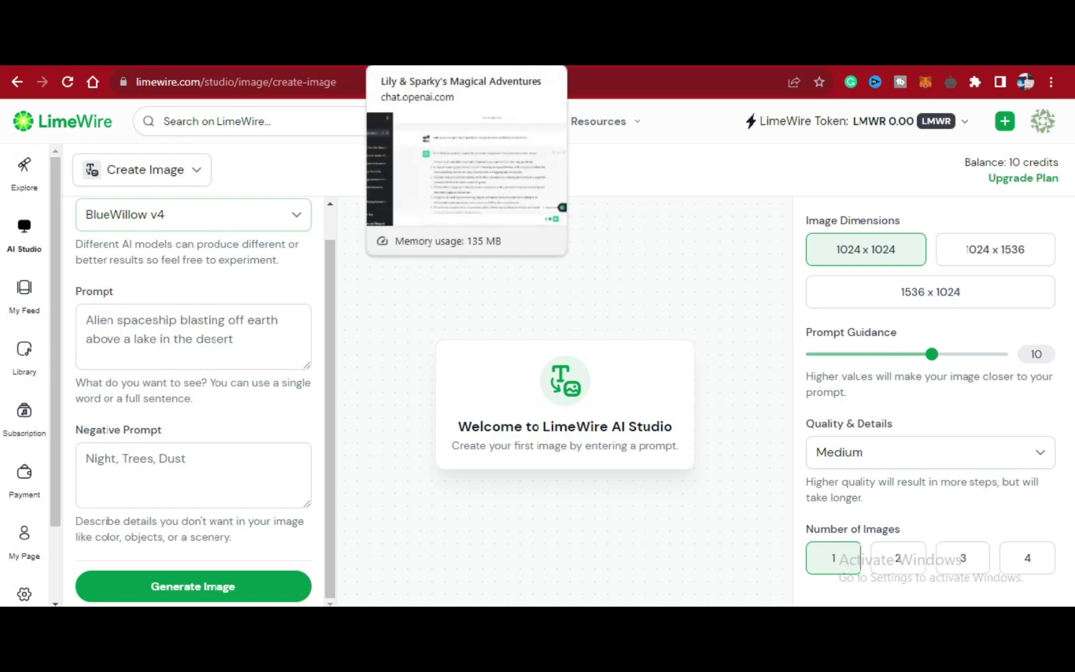
Copy ChatGPT's first scene, a colourful town under blue sky, into LimeWire's Prompt box.
{"action": "left_click", "coordinate": [404, 53]}
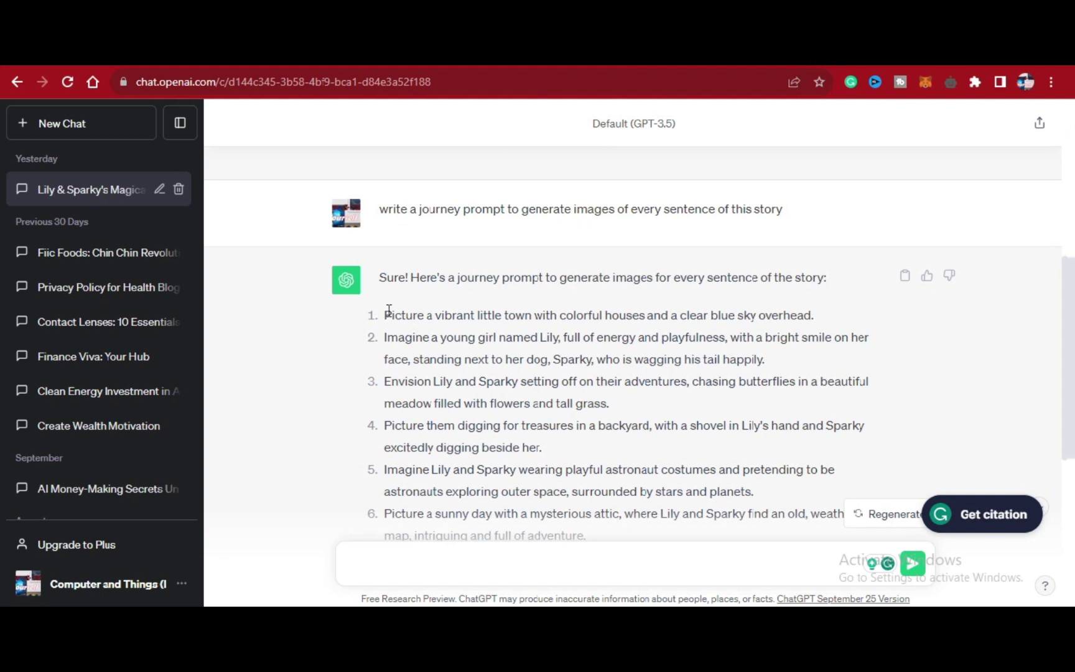
{"action": "left_click_drag", "start_coordinate": [386, 311], "coordinate": [844, 329]}
{"action": "key", "text": "ctrl+c"}
{"action": "key", "text": "ctrl+Tab"}
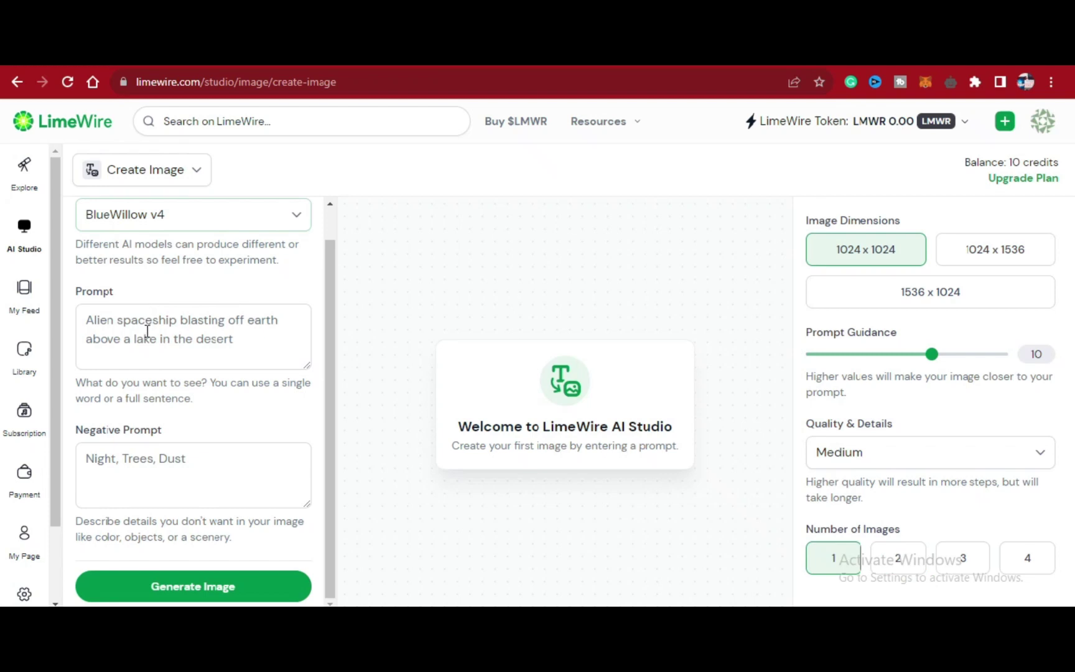
{"action": "left_click", "coordinate": [147, 333]}
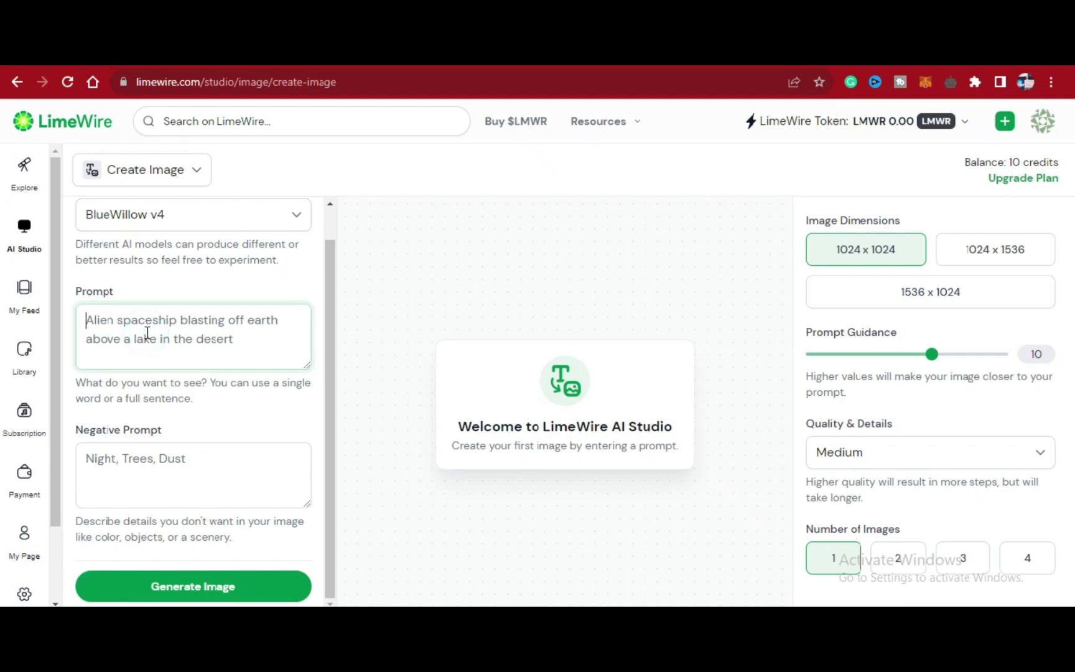
{"action": "right_click", "coordinate": [148, 337]}
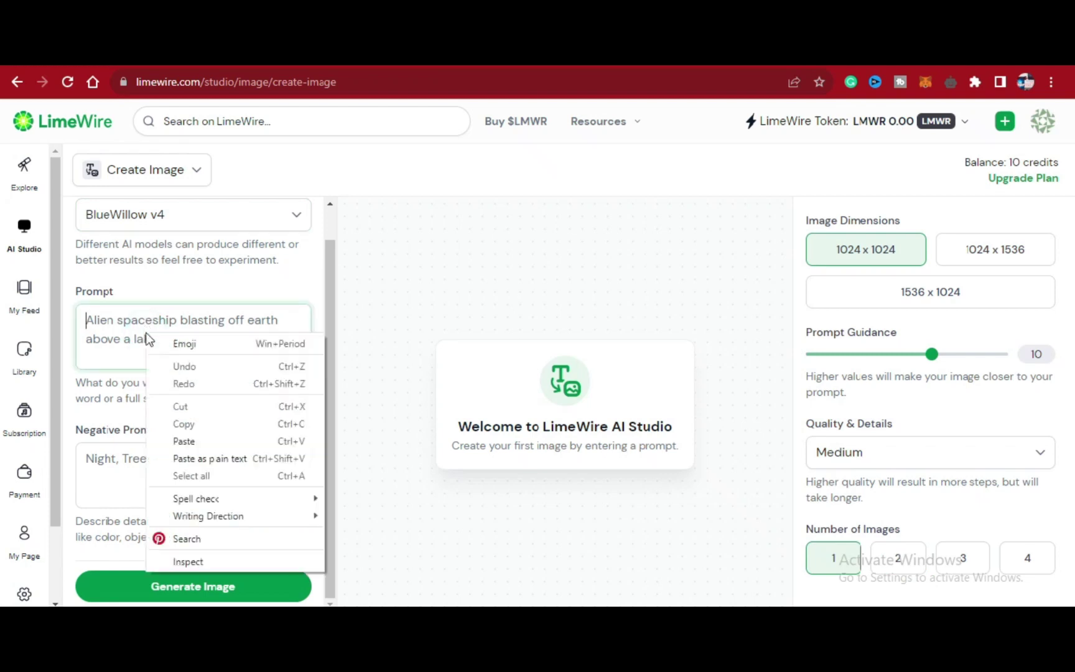
{"action": "left_click", "coordinate": [184, 441]}
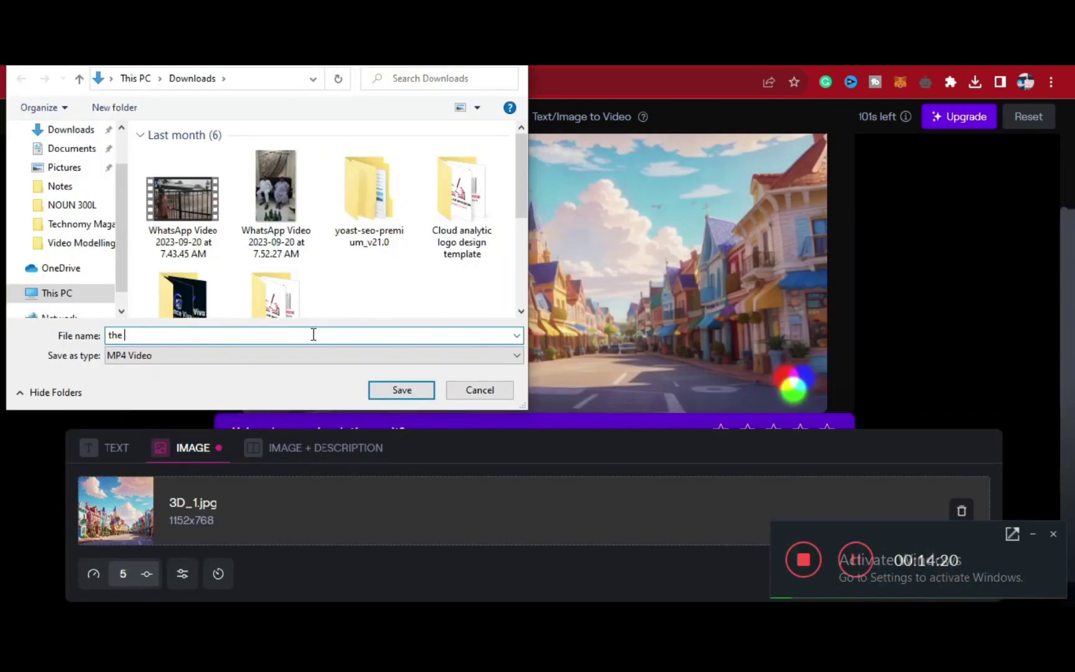
Save the Runway video generated from the town image as 'the 1'.
{"action": "type", "text": "1"}
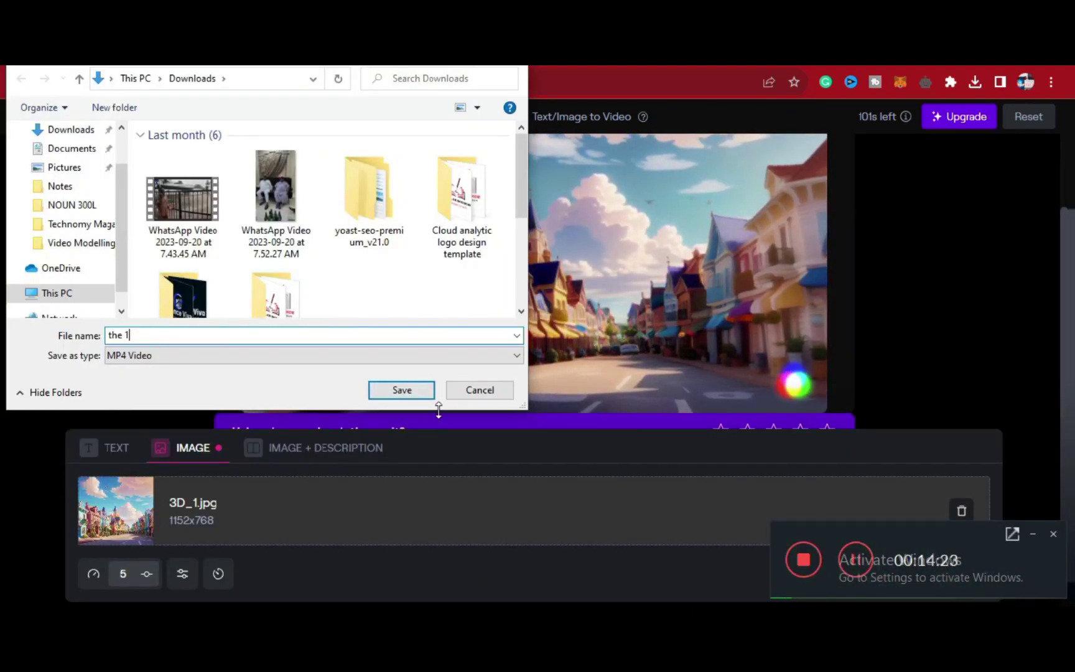
{"action": "left_click", "coordinate": [396, 390]}
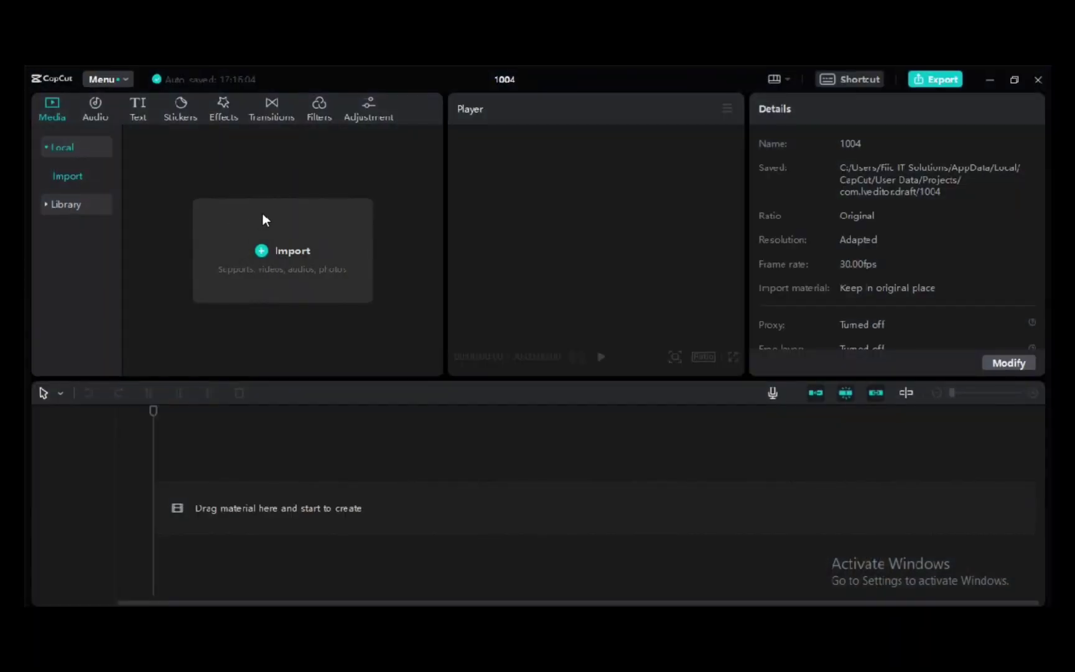
Import ten 4-second clips, the 1.mp4 and the forest.mp4 through the 2.mp4, from Downloads.
{"action": "left_click", "coordinate": [287, 256]}
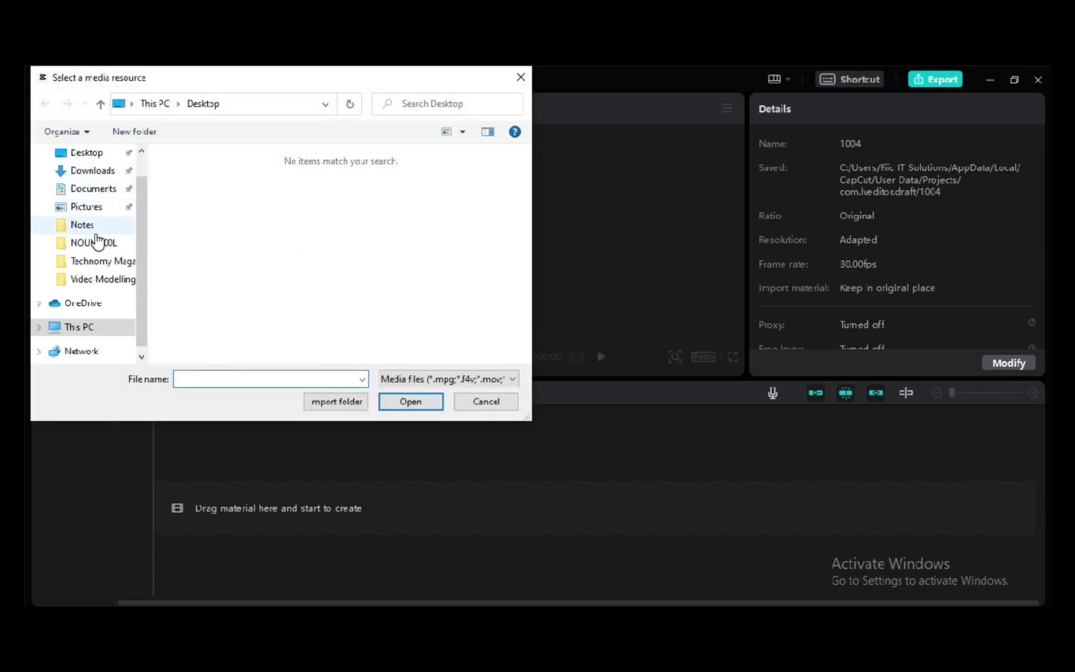
{"action": "left_click", "coordinate": [100, 171]}
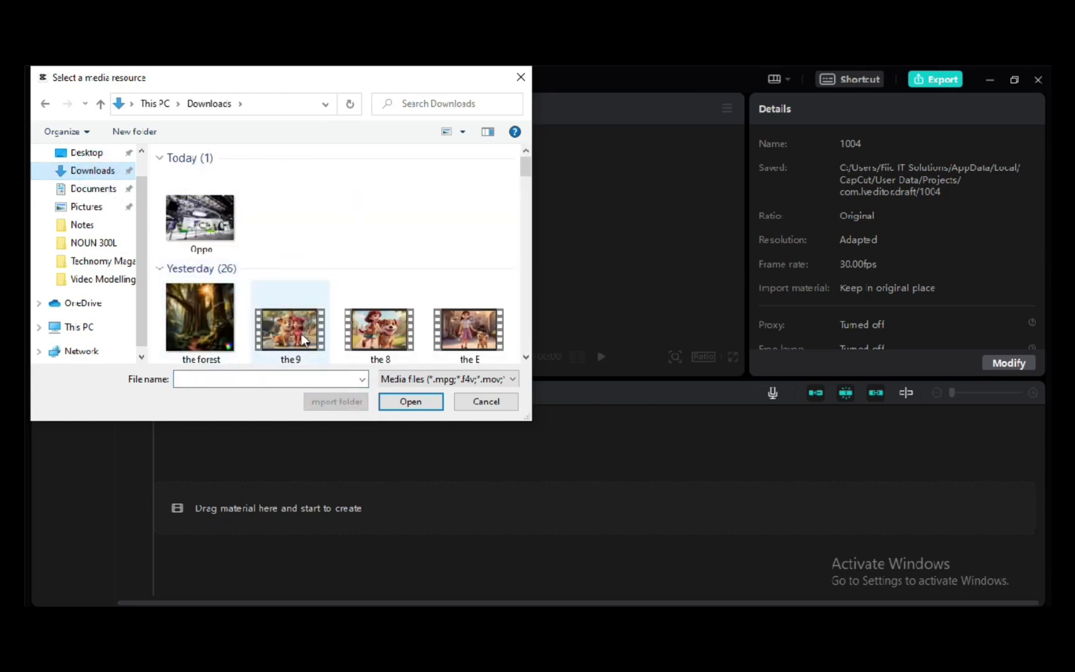
{"action": "scroll", "coordinate": [304, 339], "scroll_direction": "down", "scroll_amount": 3}
{"action": "left_click", "coordinate": [201, 194]}
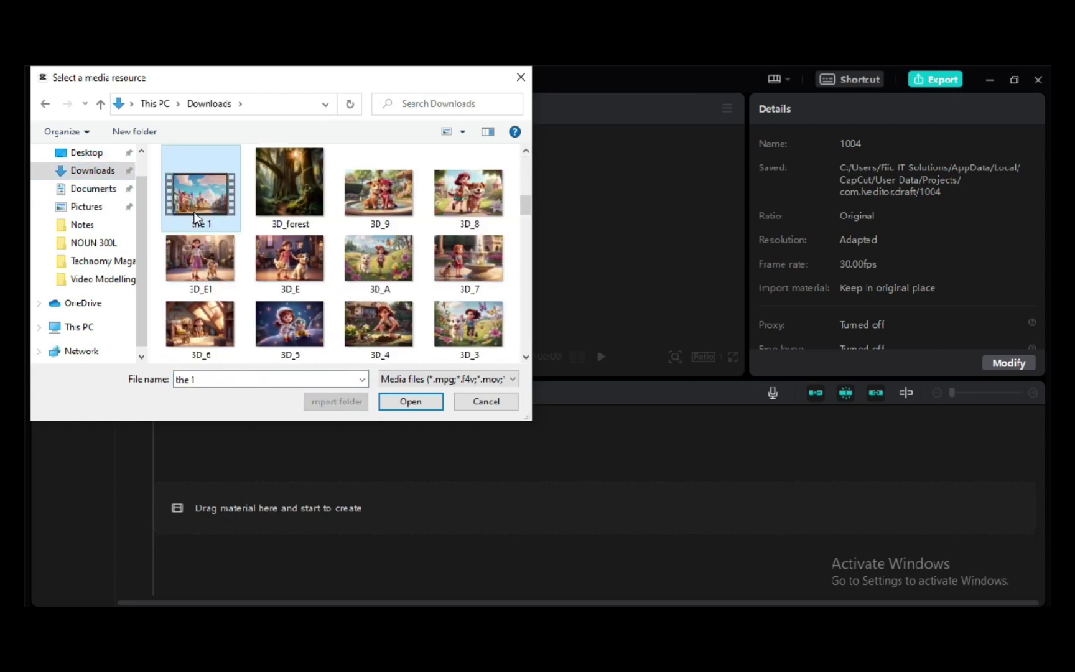
{"action": "left_click", "coordinate": [411, 403]}
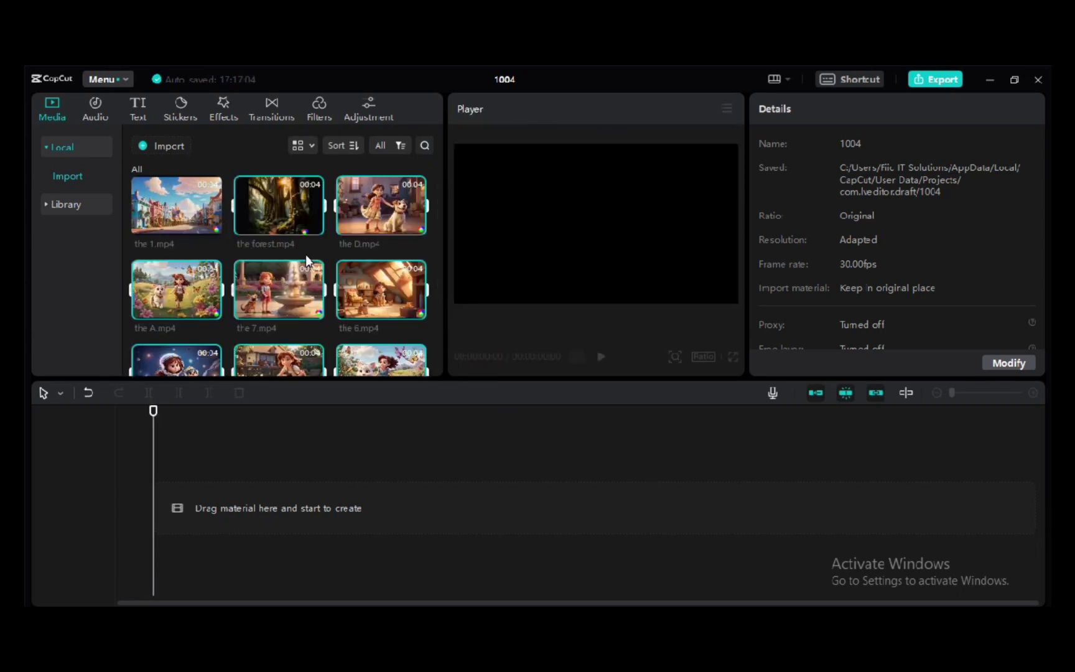
{"action": "scroll", "coordinate": [305, 255], "scroll_direction": "down", "scroll_amount": 3}
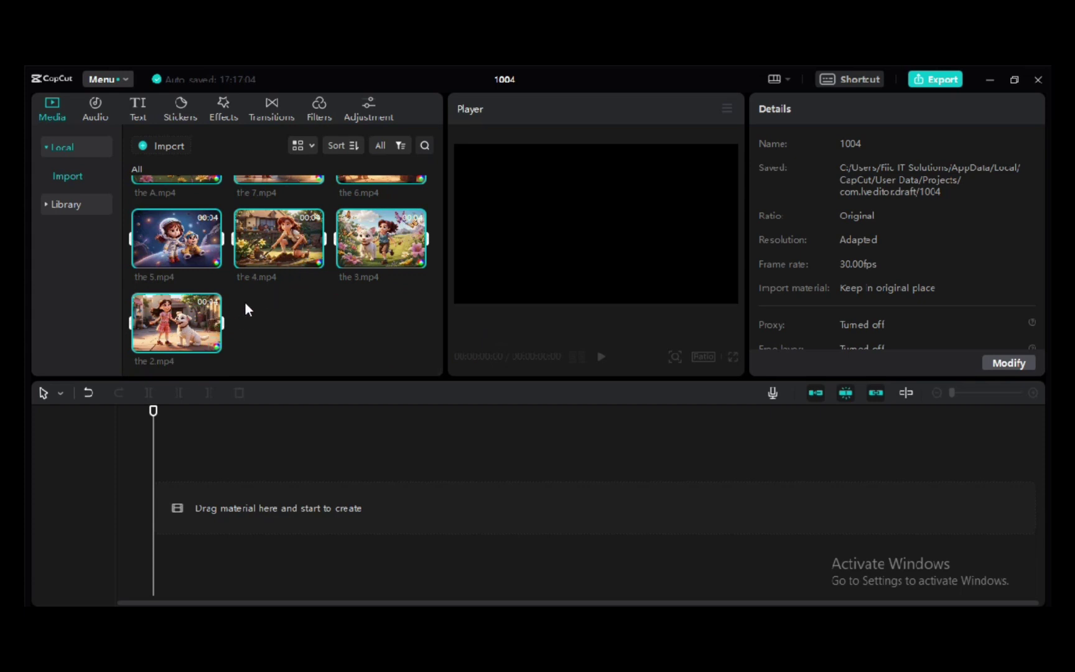
{"action": "scroll", "coordinate": [245, 302], "scroll_direction": "up", "scroll_amount": 3}
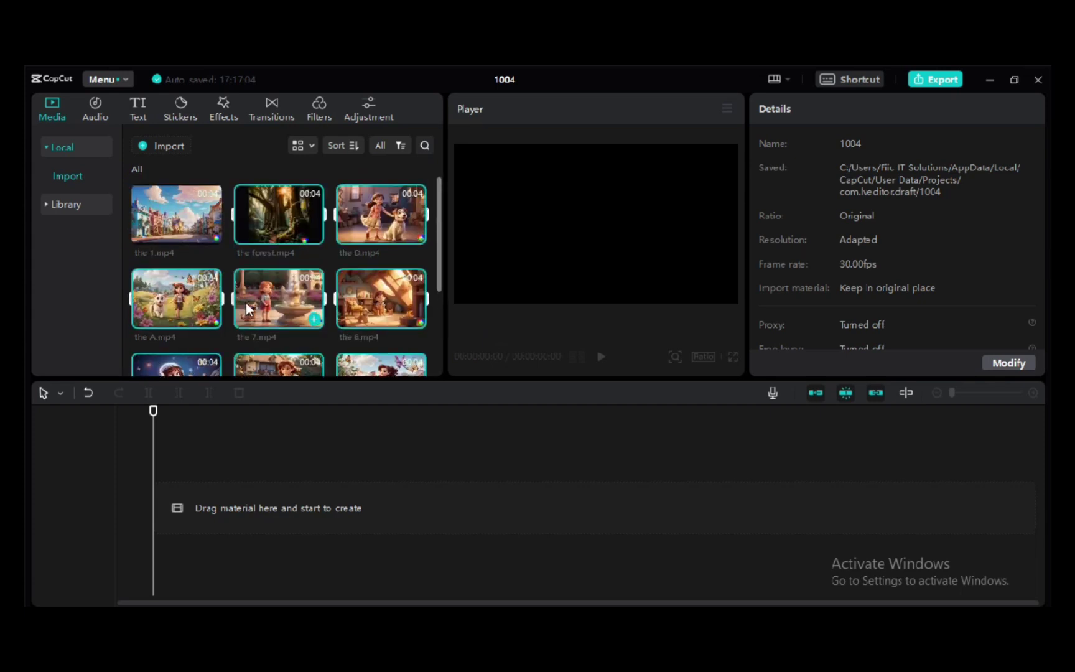
{"action": "scroll", "coordinate": [255, 287], "scroll_direction": "down", "scroll_amount": 3}
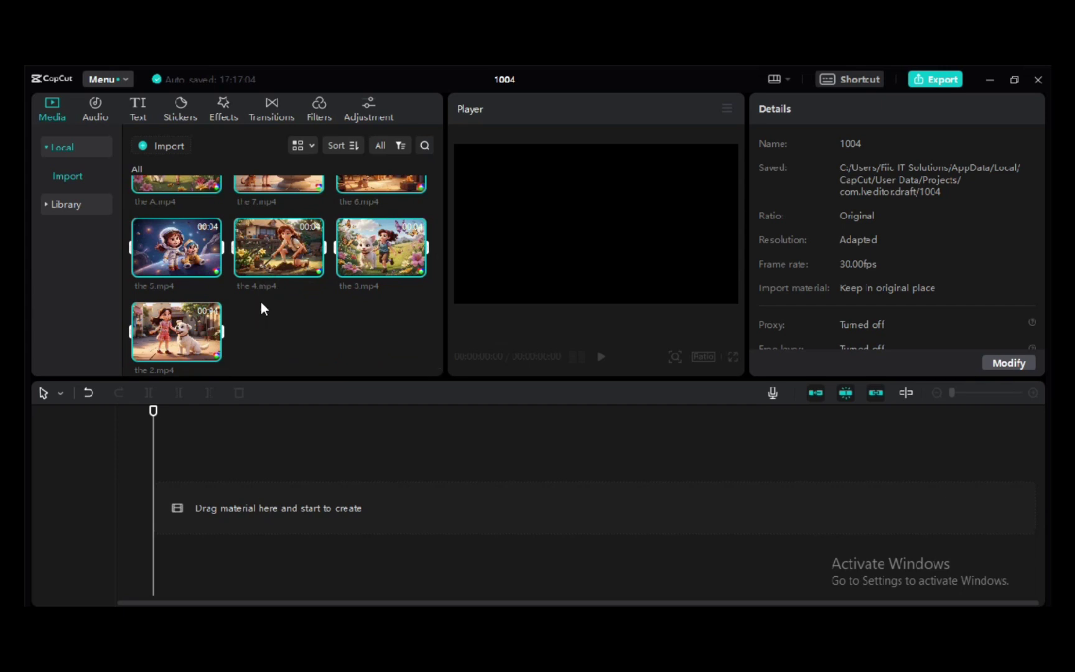
{"action": "scroll", "coordinate": [262, 303], "scroll_direction": "down", "scroll_amount": 1}
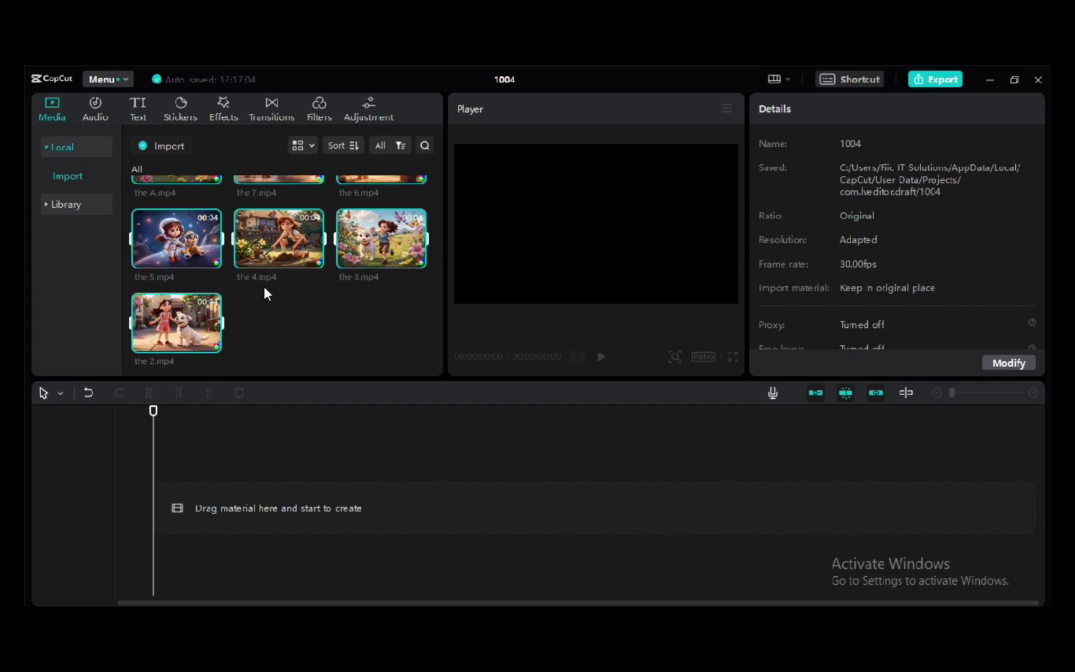
Place the 1.mp4 at the timeline start with the 2.mp4 right after it.
{"action": "scroll", "coordinate": [213, 314], "scroll_direction": "up", "scroll_amount": 3}
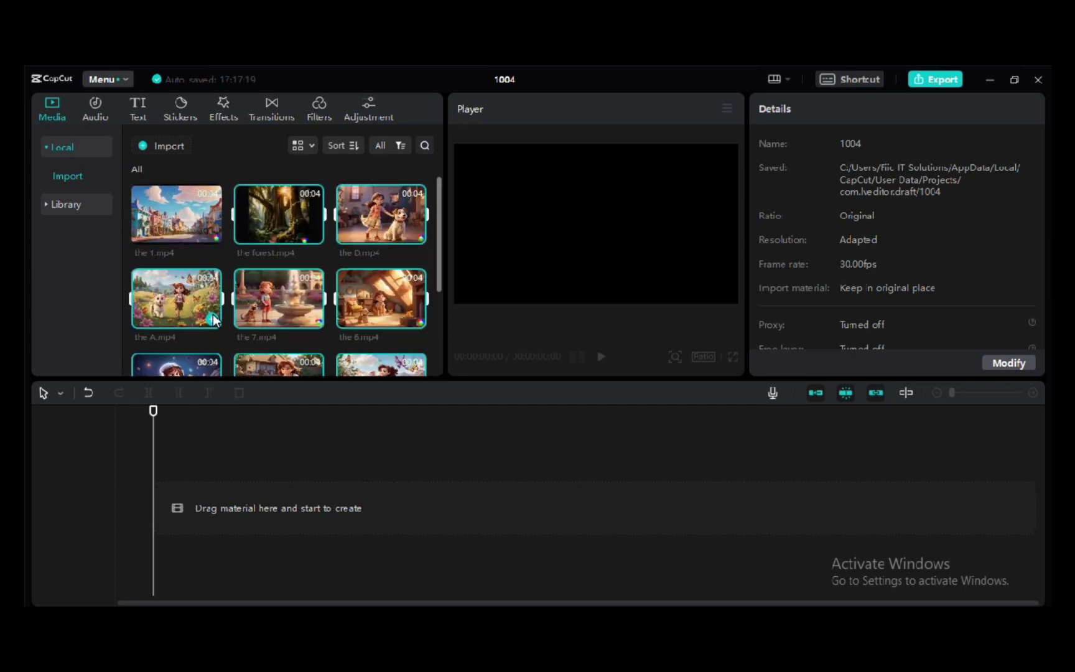
{"action": "left_click_drag", "start_coordinate": [175, 224], "coordinate": [152, 511]}
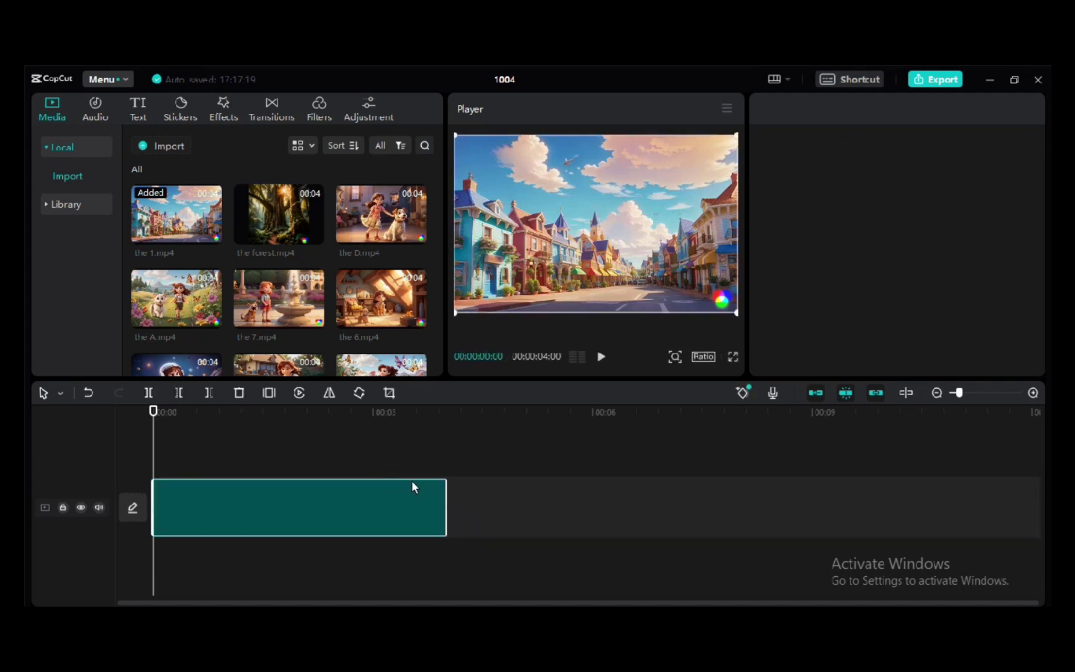
{"action": "left_click", "coordinate": [479, 521]}
{"action": "scroll", "coordinate": [193, 335], "scroll_direction": "down", "scroll_amount": 3}
{"action": "left_click_drag", "start_coordinate": [193, 335], "coordinate": [445, 509]}
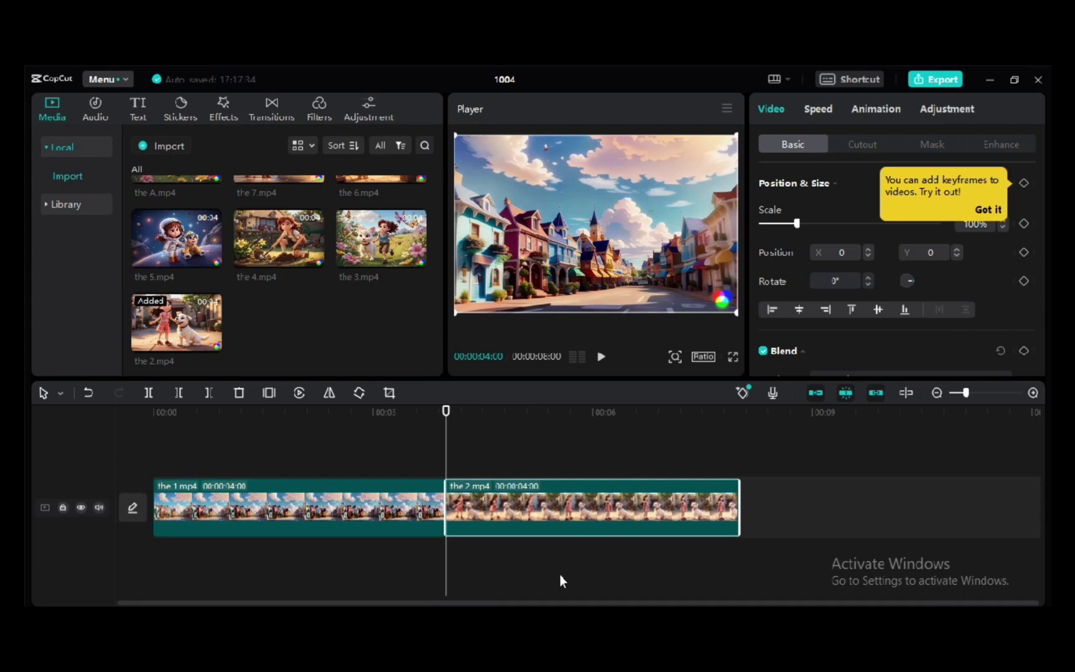
Import the Text-to-Speech voiceover MP3 from Downloads into CapCut's Media panel.
{"action": "mouse_move", "coordinate": [370, 623]}
{"action": "left_click", "coordinate": [370, 569]}
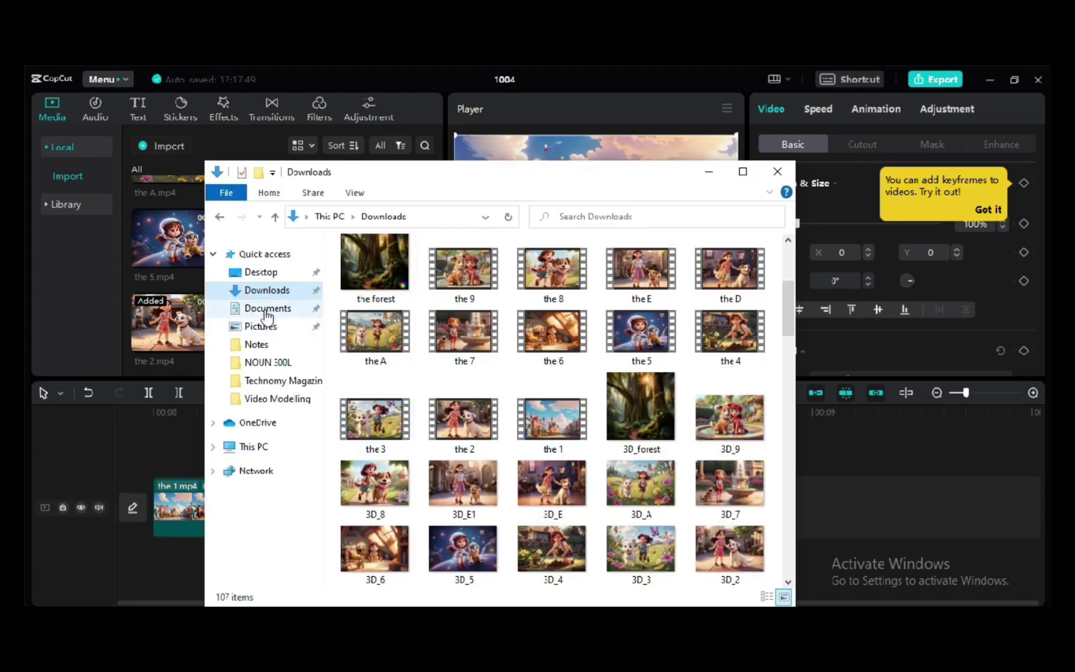
{"action": "scroll", "coordinate": [488, 382], "scroll_direction": "down", "scroll_amount": 3}
{"action": "scroll", "coordinate": [488, 383], "scroll_direction": "down", "scroll_amount": 3}
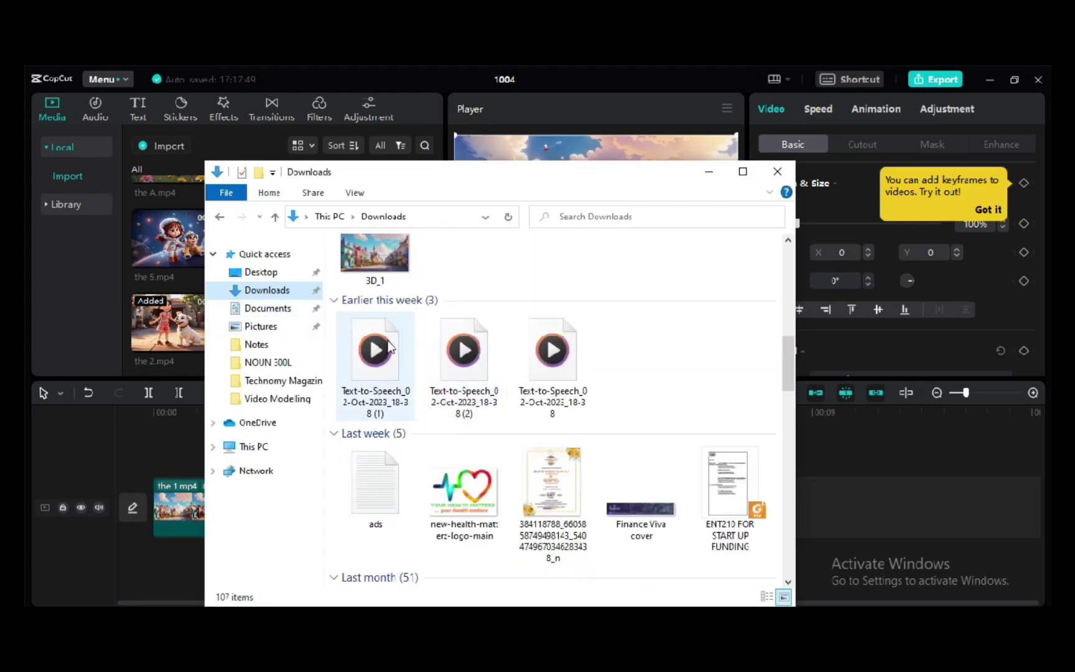
{"action": "left_click_drag", "start_coordinate": [385, 348], "coordinate": [1025, 538]}
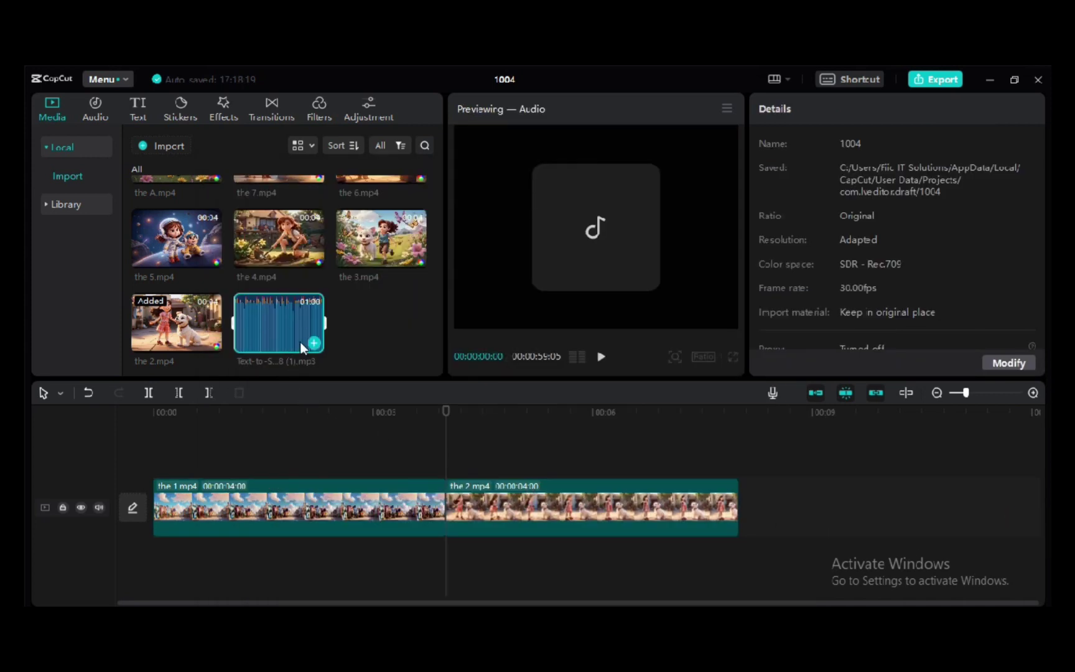
Lay the voiceover on an audio track under the clips and add 3.mp4 after 2.mp4.
{"action": "left_click_drag", "start_coordinate": [270, 322], "coordinate": [138, 562]}
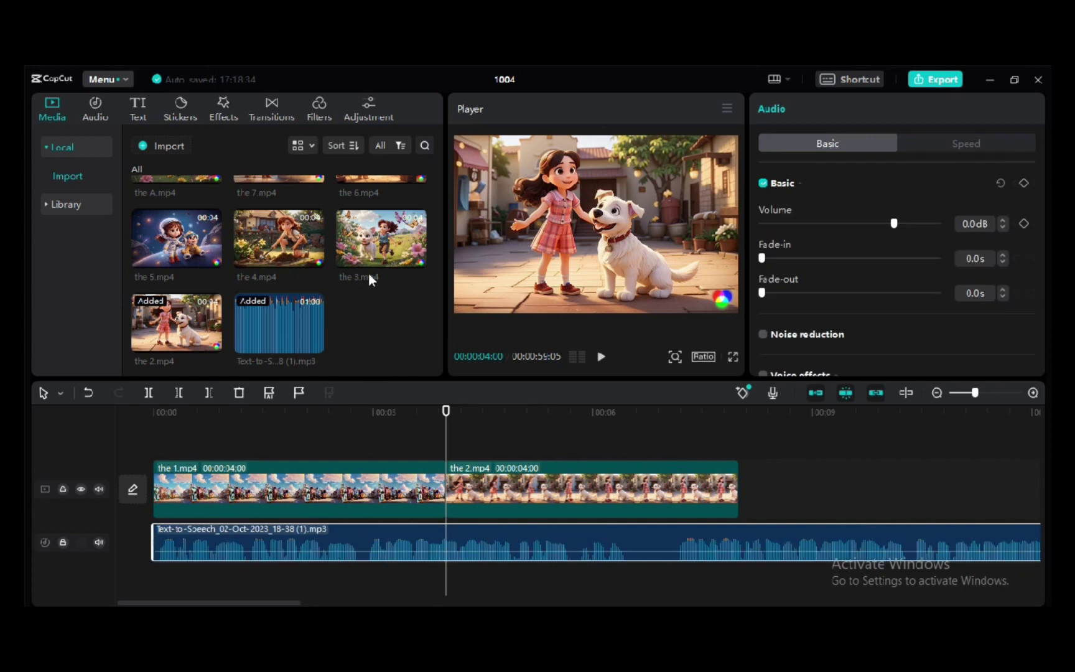
{"action": "mouse_move", "coordinate": [374, 243]}
{"action": "left_click_drag", "start_coordinate": [374, 242], "coordinate": [745, 488]}
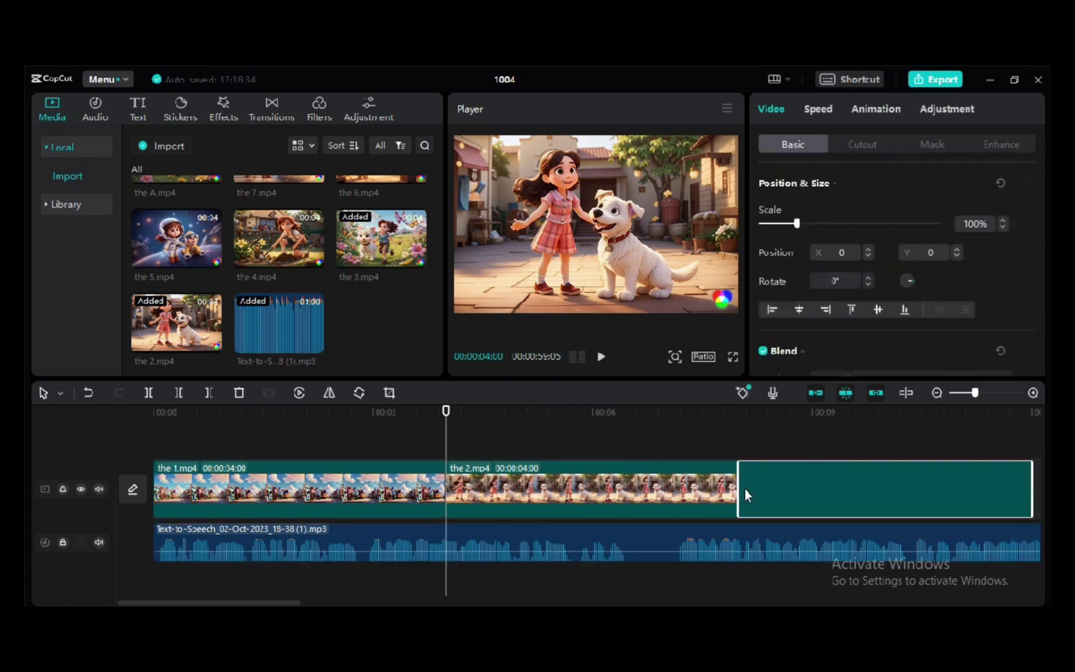
Preview the video from the start of the timeline.
{"action": "left_click", "coordinate": [168, 406]}
{"action": "mouse_move", "coordinate": [168, 400]}
{"action": "left_mouse_down"}
{"action": "mouse_move", "coordinate": [157, 401]}
{"action": "mouse_move", "coordinate": [194, 390]}
{"action": "mouse_move", "coordinate": [163, 402]}
{"action": "left_mouse_up"}
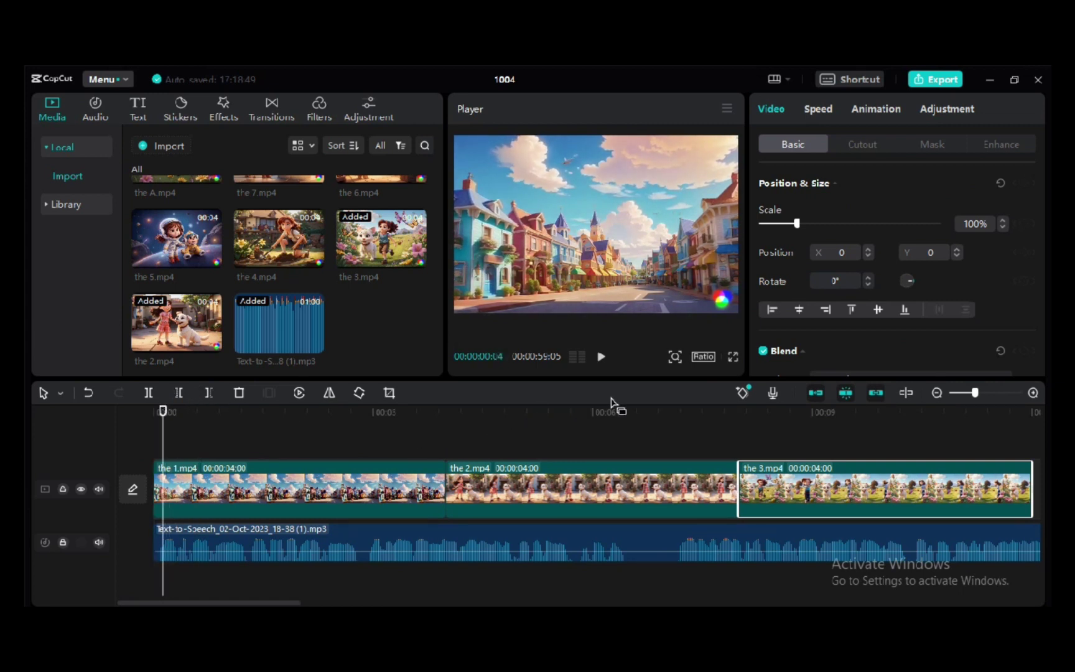
{"action": "left_click", "coordinate": [601, 359]}
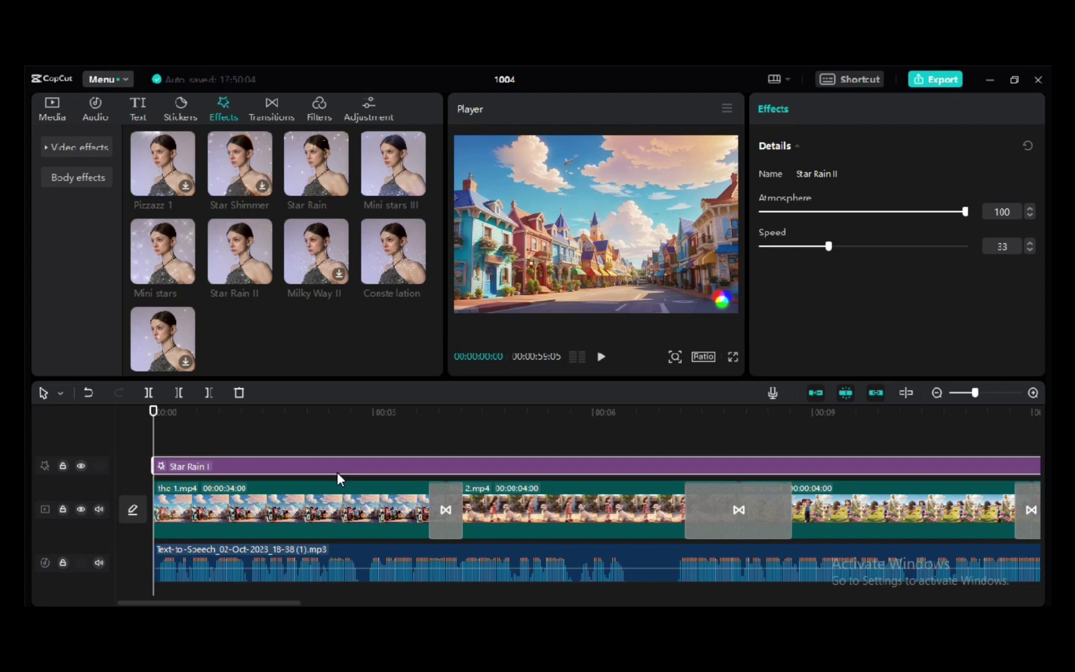
Check the Dissolve and 3D Space 1.5 s transitions, previewing at 7 s, 4 s and the start.
{"action": "left_click", "coordinate": [444, 507]}
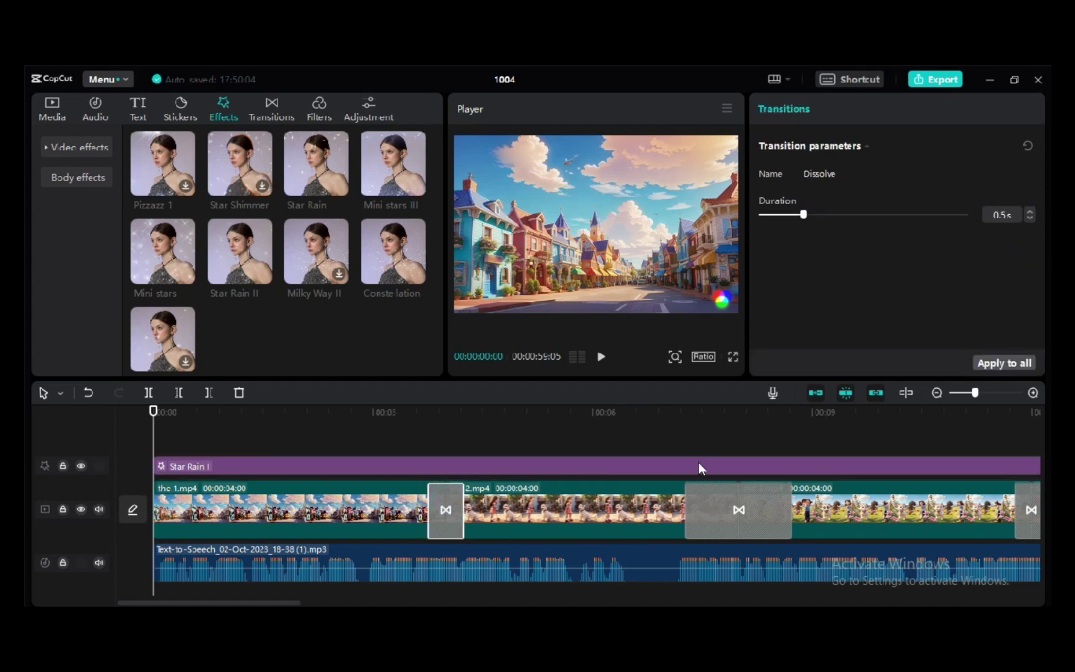
{"action": "left_click", "coordinate": [727, 513]}
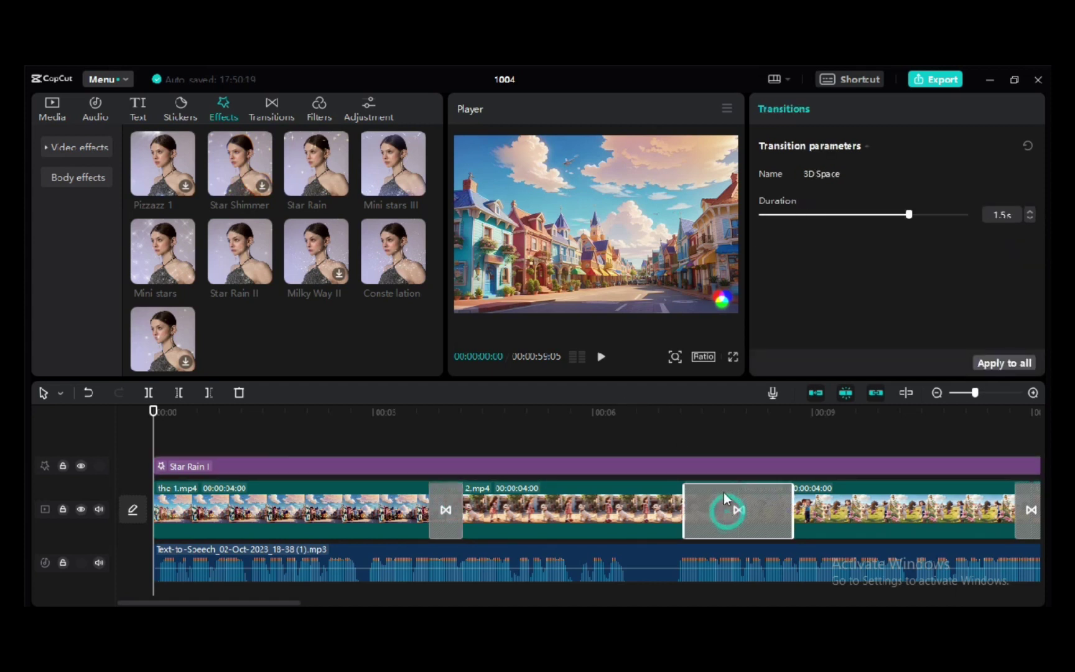
{"action": "left_click", "coordinate": [685, 413]}
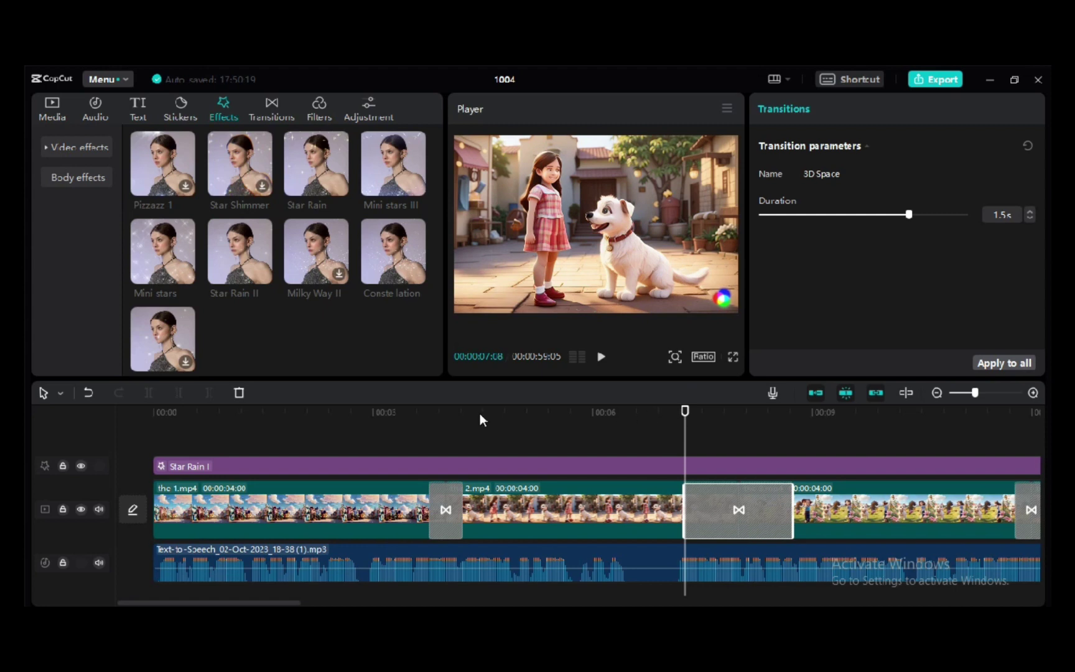
{"action": "left_click", "coordinate": [502, 413]}
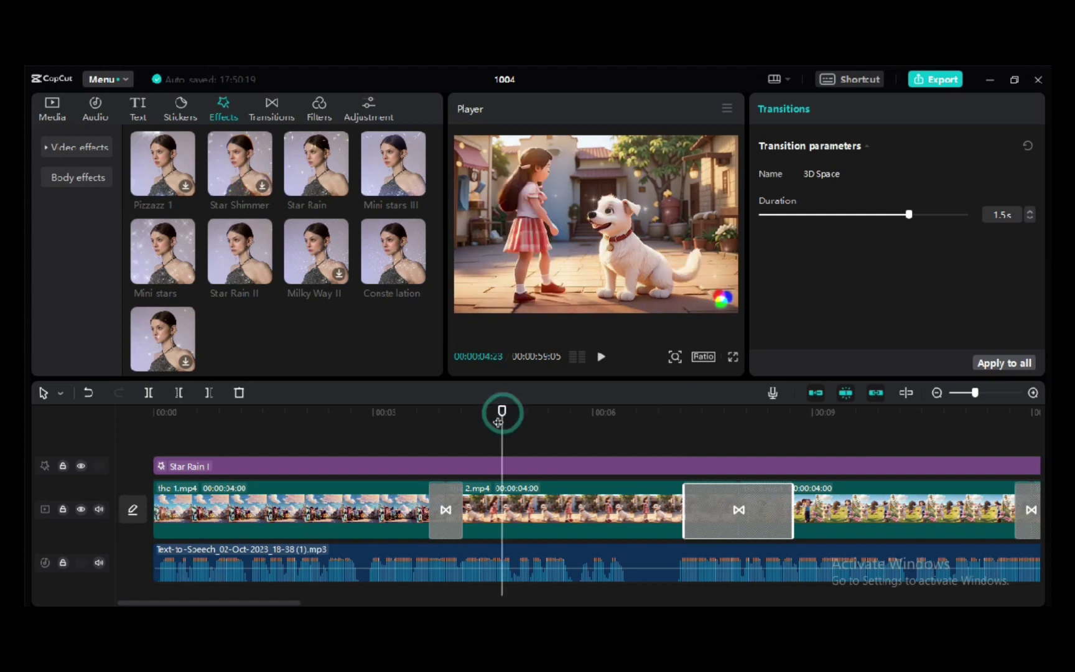
{"action": "left_click", "coordinate": [159, 413]}
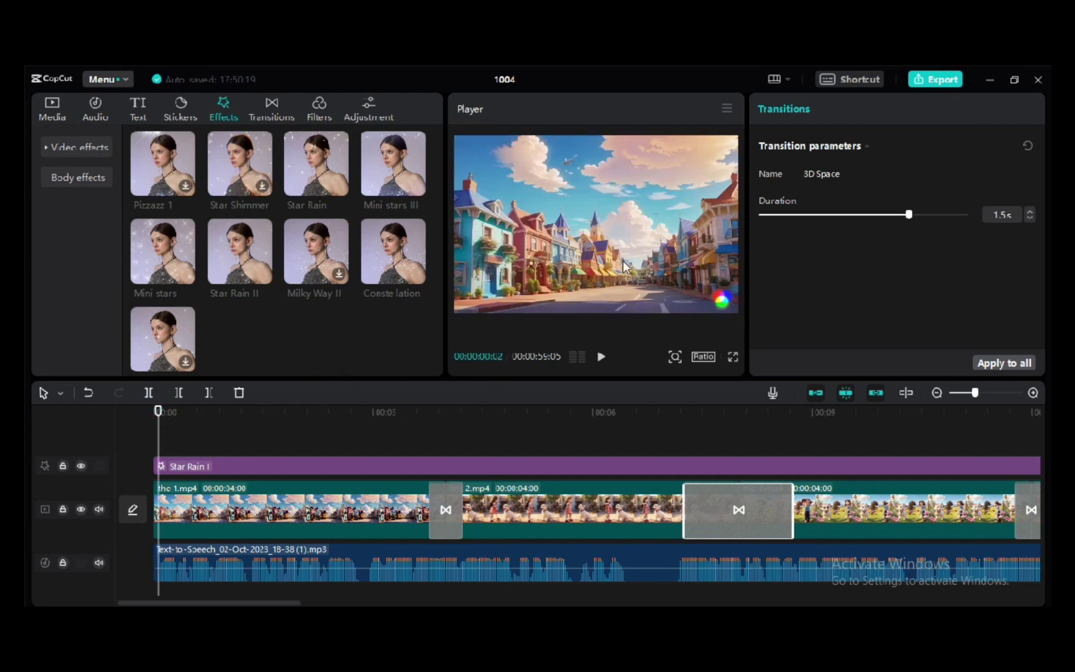
{"action": "left_click", "coordinate": [601, 358]}
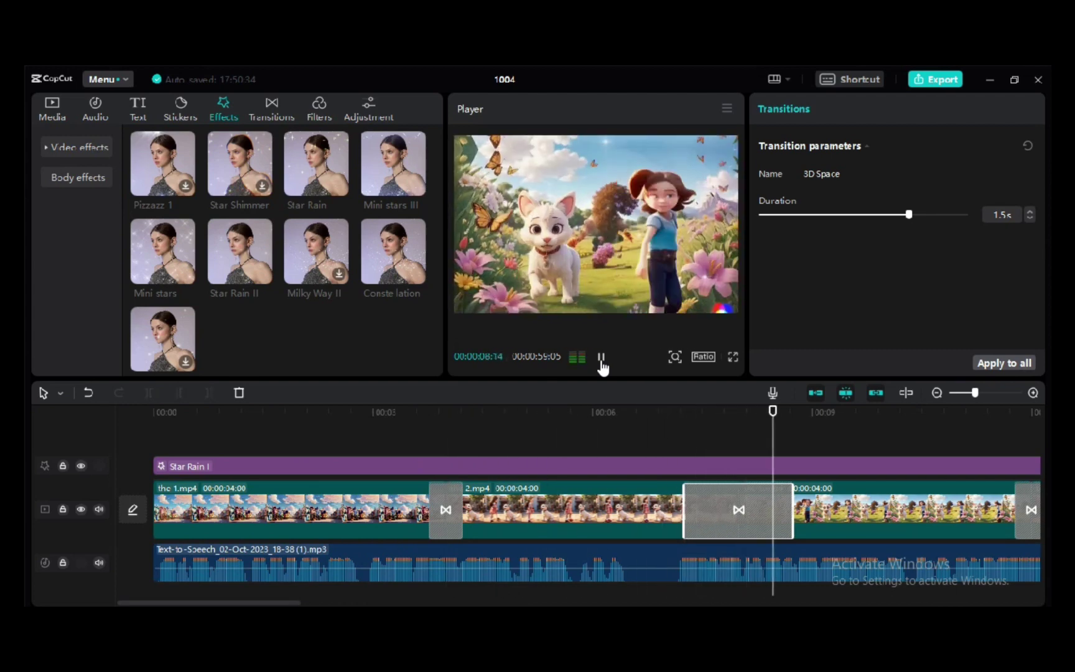
{"action": "left_click", "coordinate": [601, 359]}
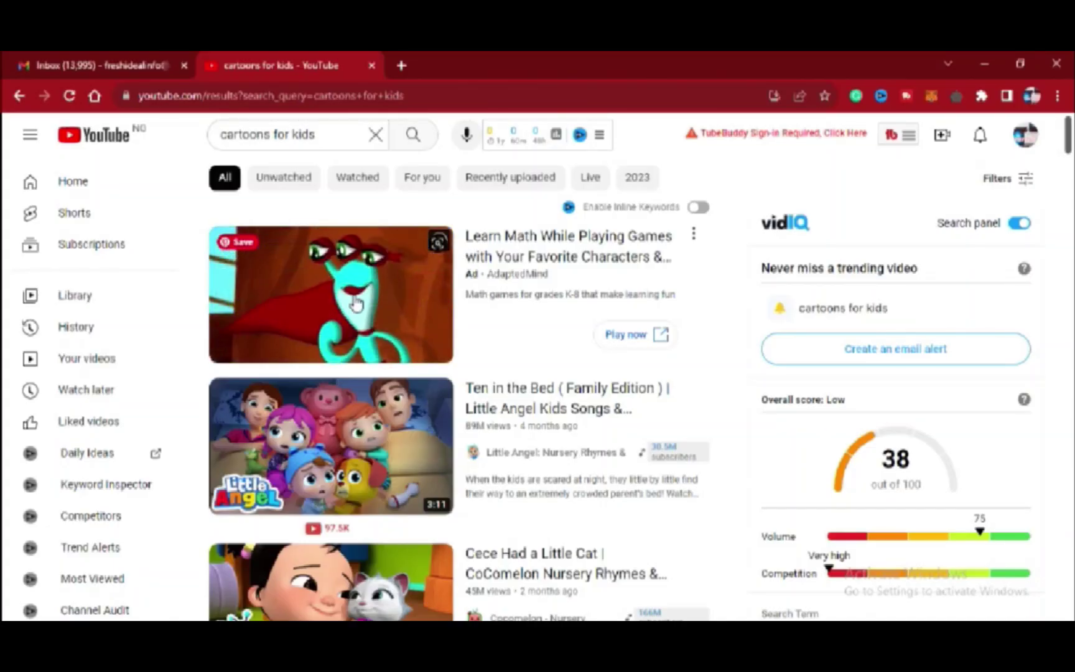
{"action": "scroll", "coordinate": [349, 318], "scroll_direction": "down", "scroll_amount": 2}
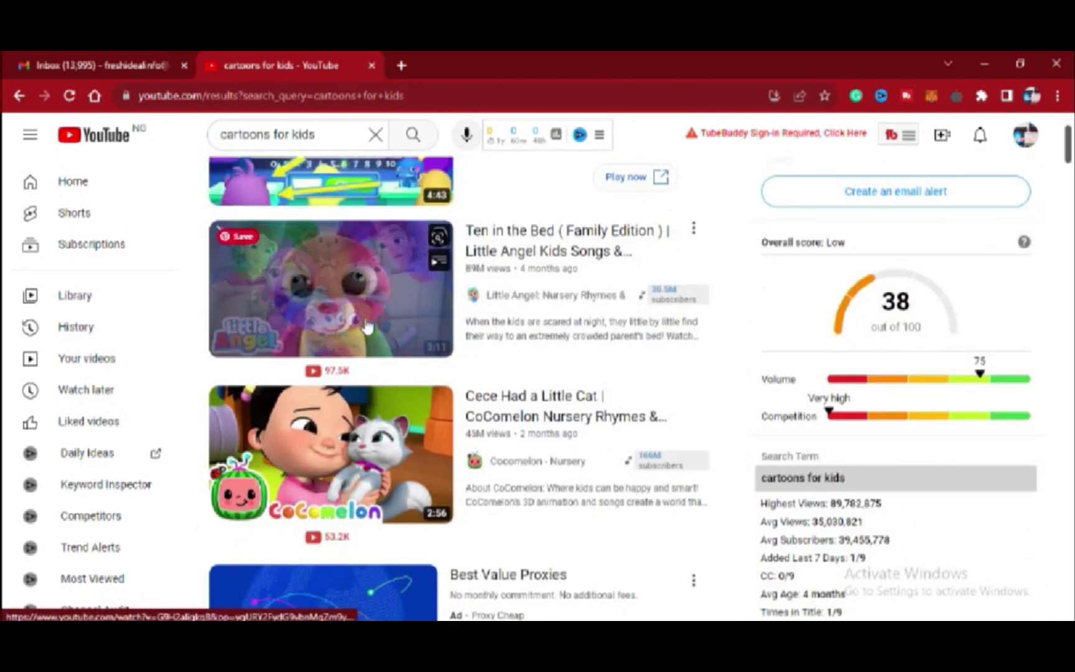
{"action": "scroll", "coordinate": [367, 325], "scroll_direction": "down", "scroll_amount": 1}
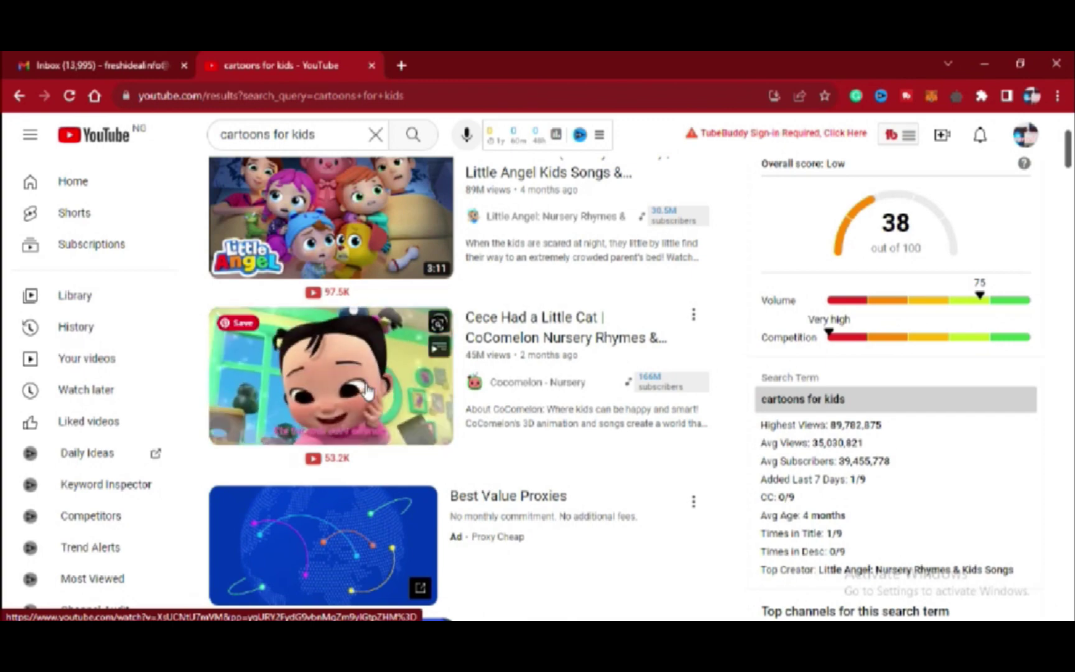
{"action": "scroll", "coordinate": [367, 390], "scroll_direction": "up", "scroll_amount": 3}
{"action": "scroll", "coordinate": [390, 351], "scroll_direction": "down", "scroll_amount": 6}
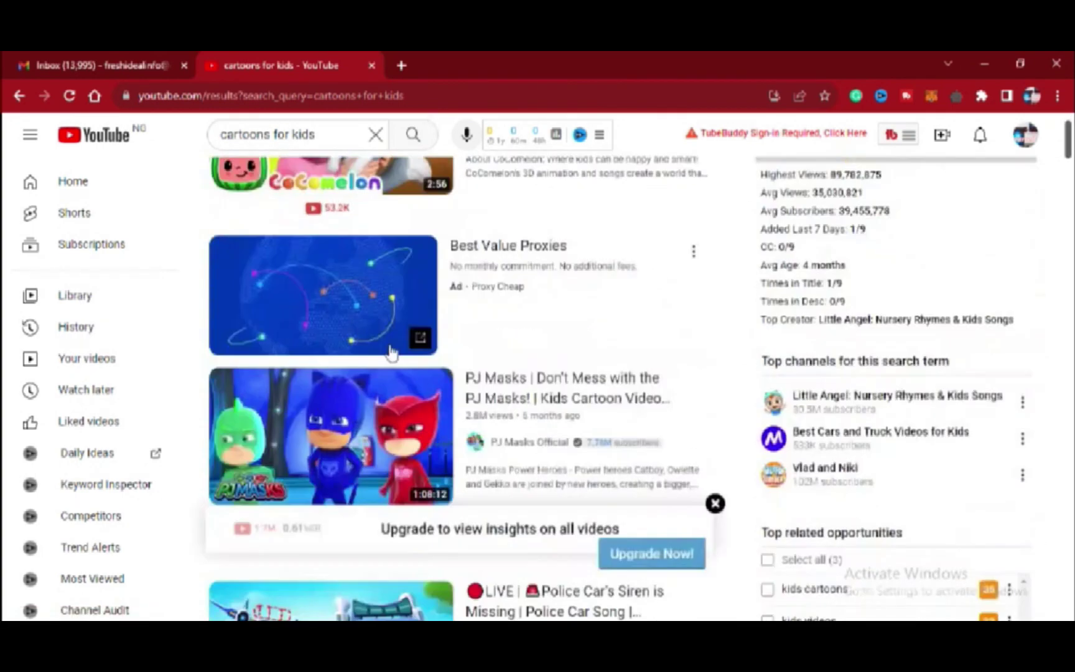
{"action": "scroll", "coordinate": [390, 352], "scroll_direction": "down", "scroll_amount": 3}
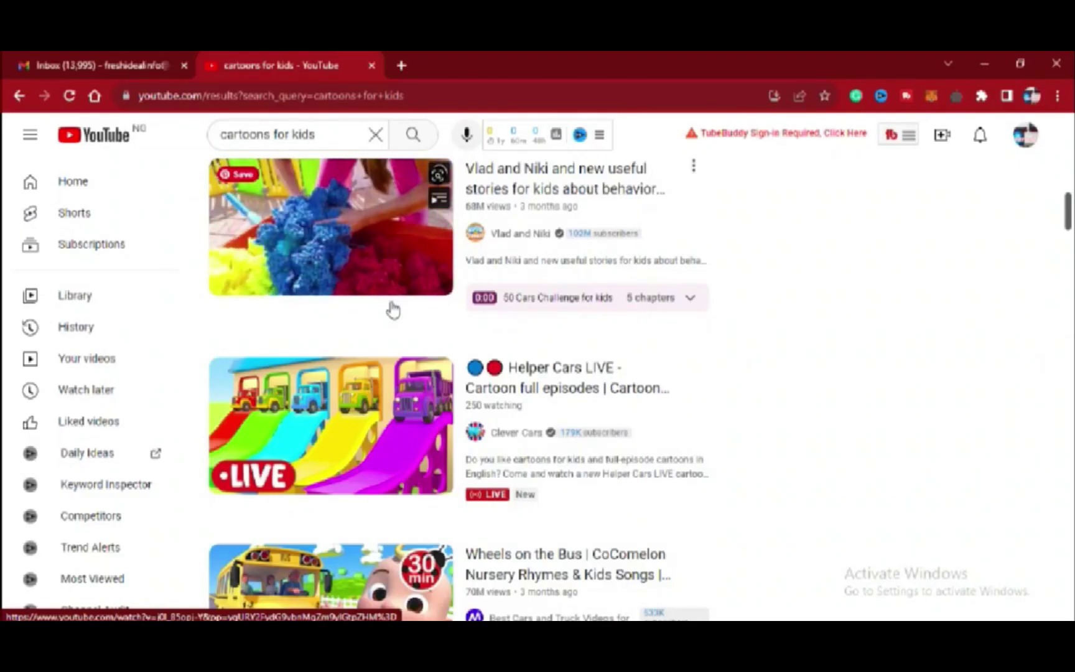
{"action": "scroll", "coordinate": [391, 307], "scroll_direction": "down", "scroll_amount": 3}
{"action": "scroll", "coordinate": [391, 308], "scroll_direction": "down", "scroll_amount": 2}
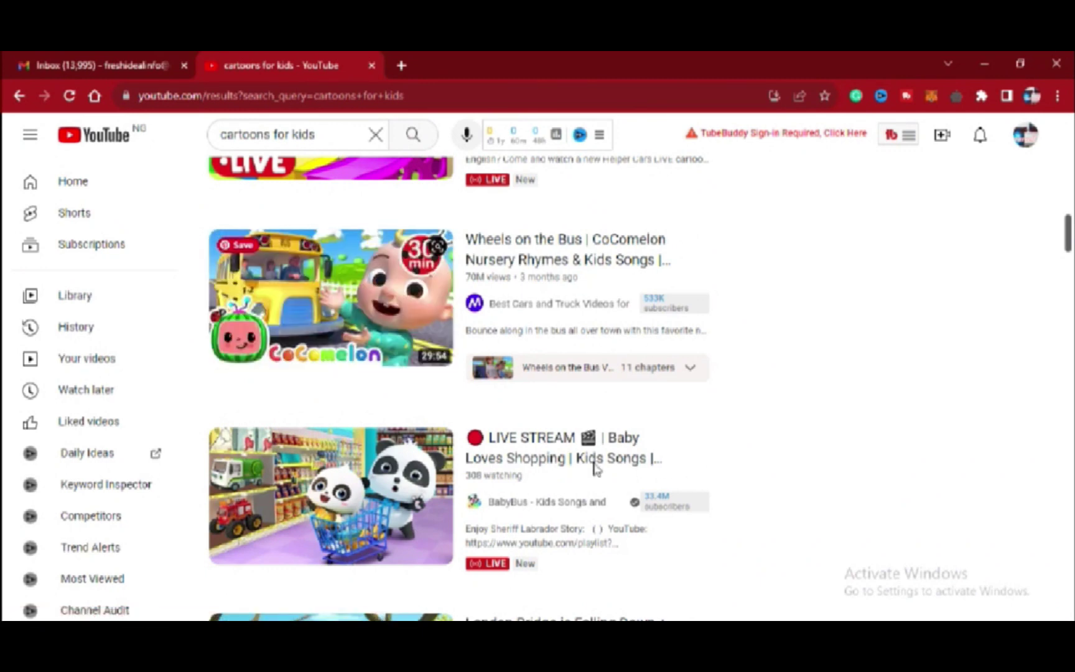
{"action": "scroll", "coordinate": [591, 470], "scroll_direction": "down", "scroll_amount": 5}
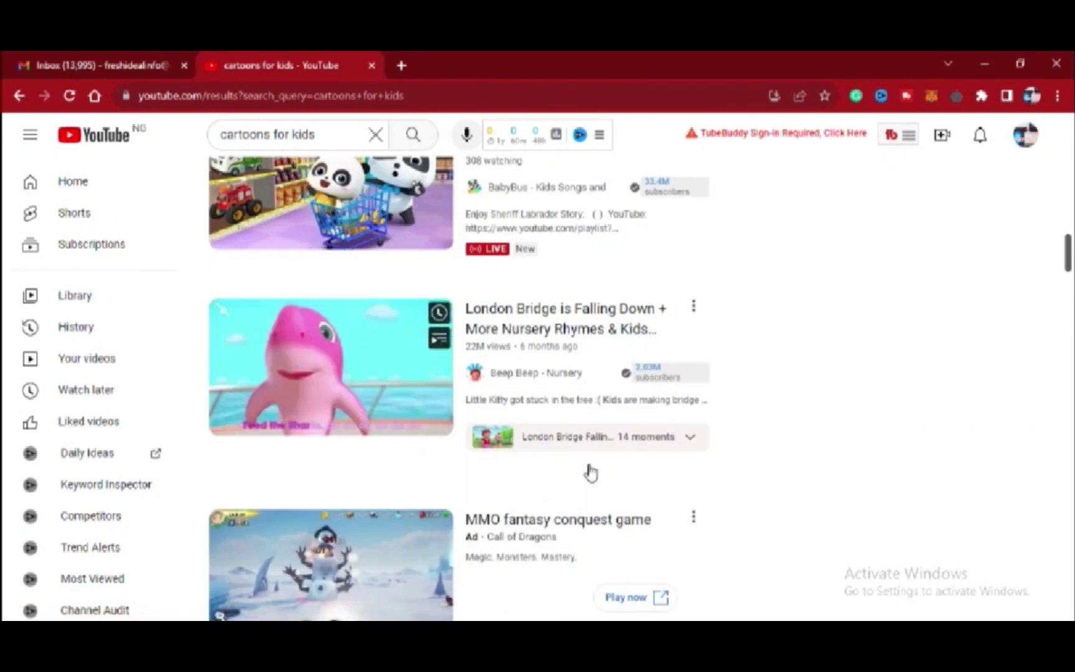
{"action": "scroll", "coordinate": [591, 473], "scroll_direction": "down", "scroll_amount": 4}
{"action": "scroll", "coordinate": [591, 471], "scroll_direction": "down", "scroll_amount": 3}
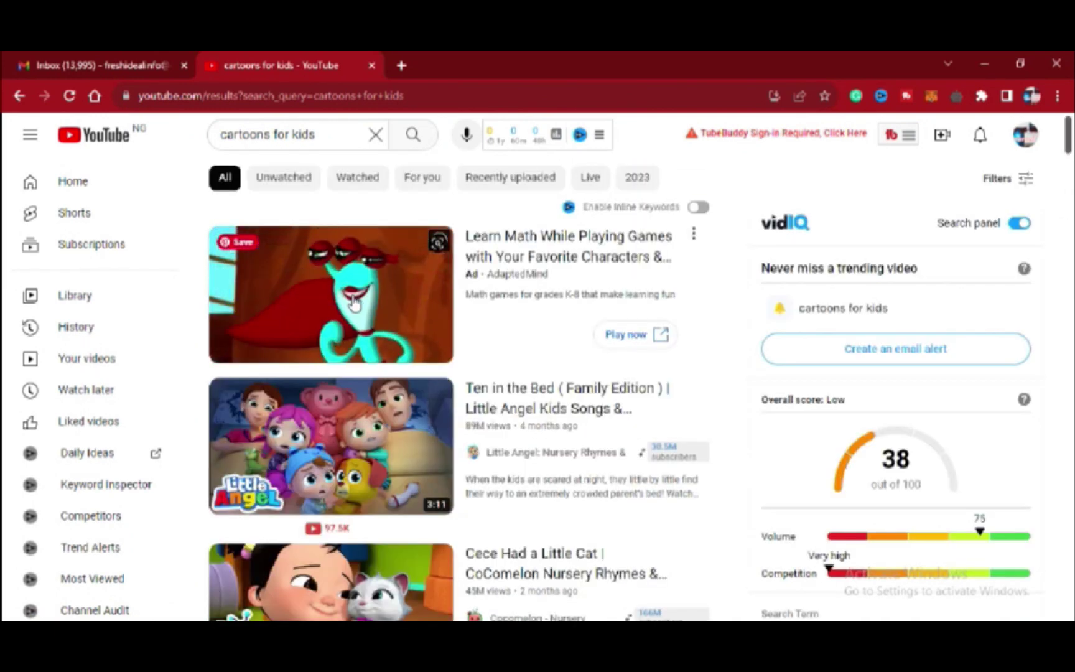
{"action": "scroll", "coordinate": [336, 315], "scroll_direction": "down", "scroll_amount": 3}
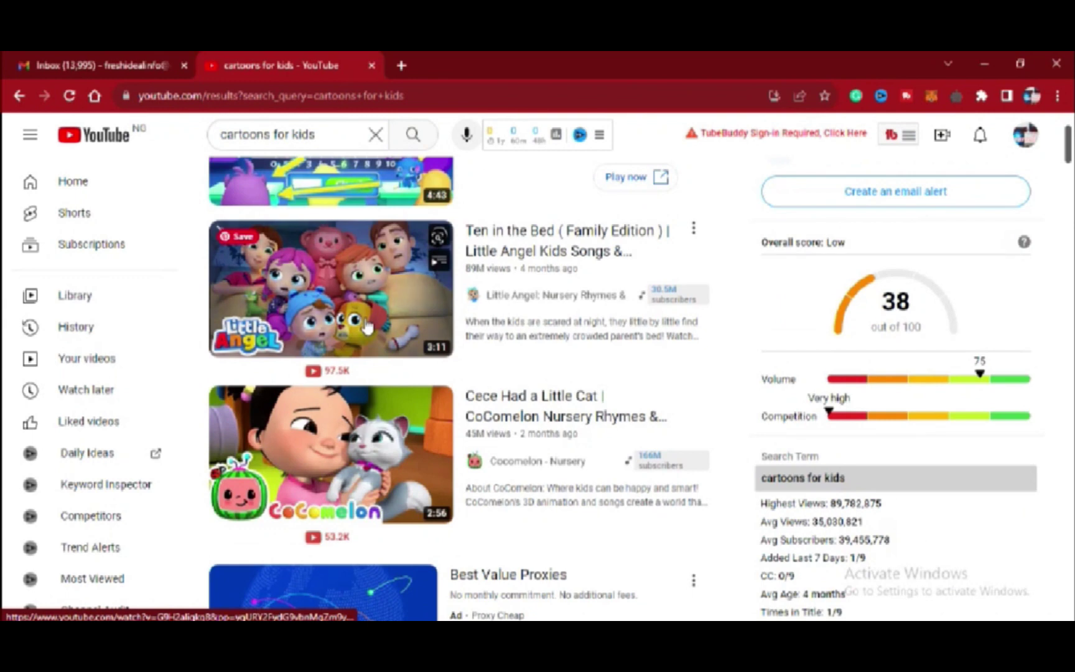
{"action": "scroll", "coordinate": [367, 330], "scroll_direction": "down", "scroll_amount": 1}
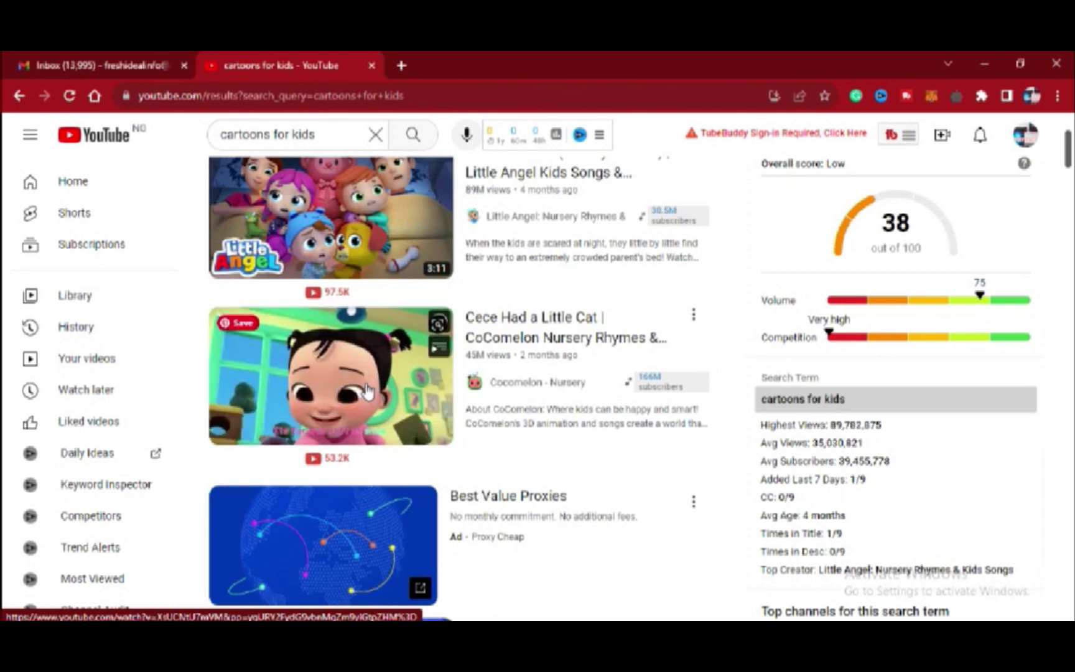
{"action": "scroll", "coordinate": [373, 379], "scroll_direction": "up", "scroll_amount": 3}
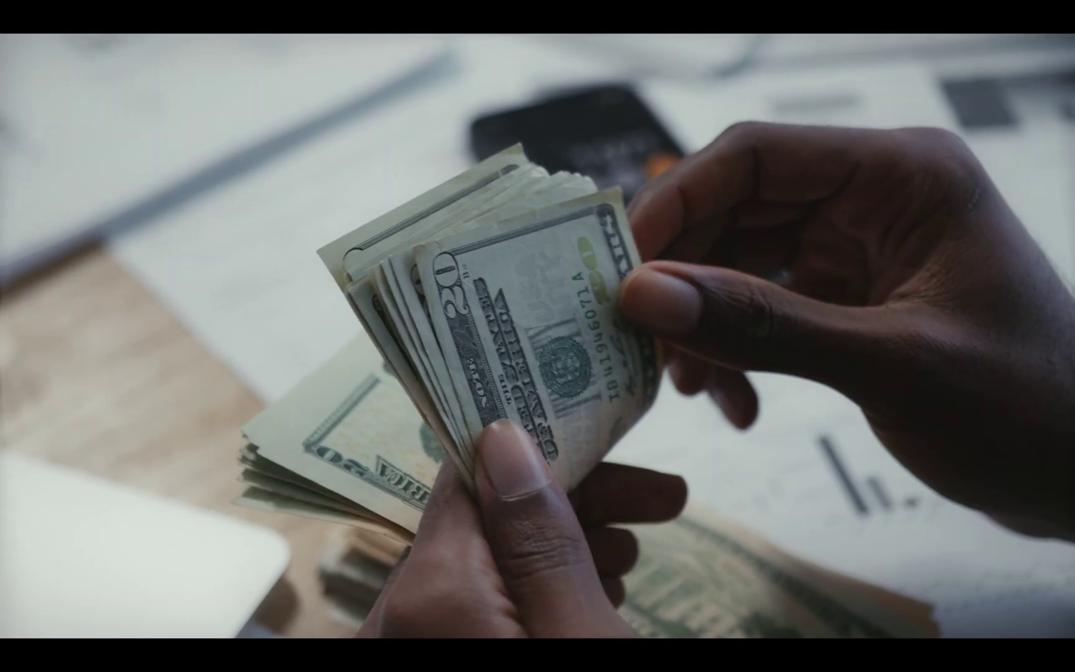